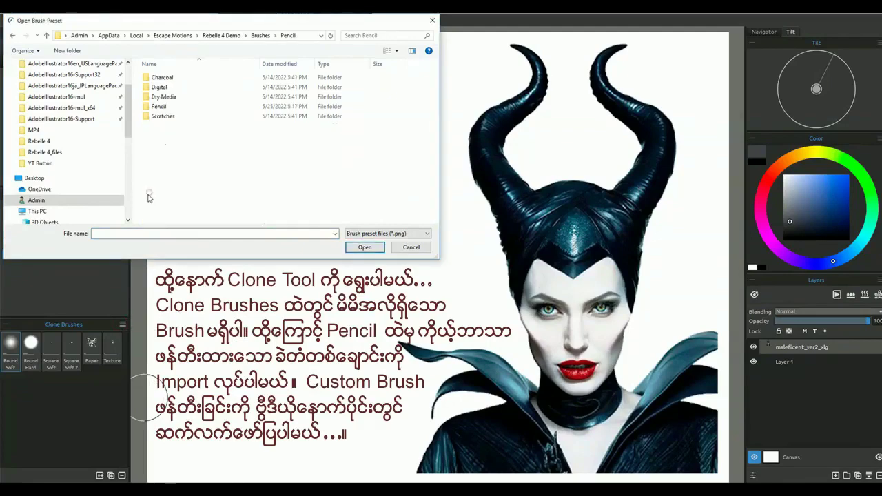
# Import the 2B line 4 brush preset from the Pencil folder into the current Clone tool.
pyautogui.click(153, 107)
pyautogui.doubleClick(153, 107)
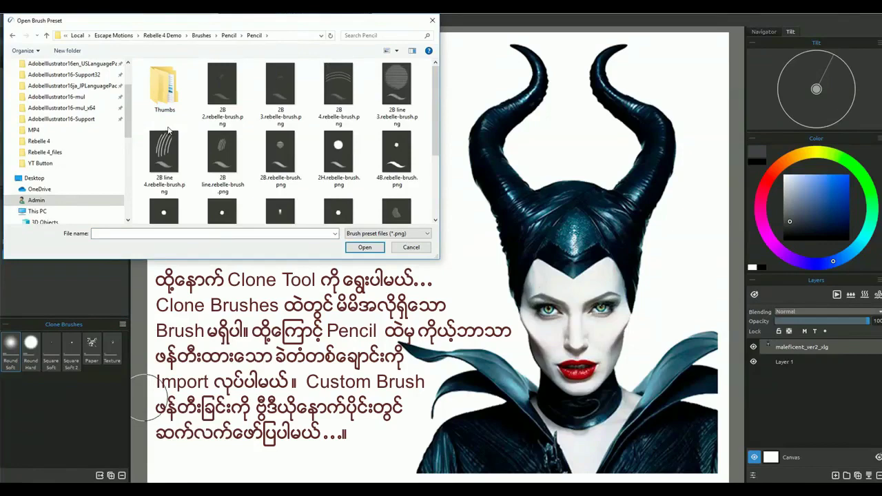
pyautogui.click(166, 157)
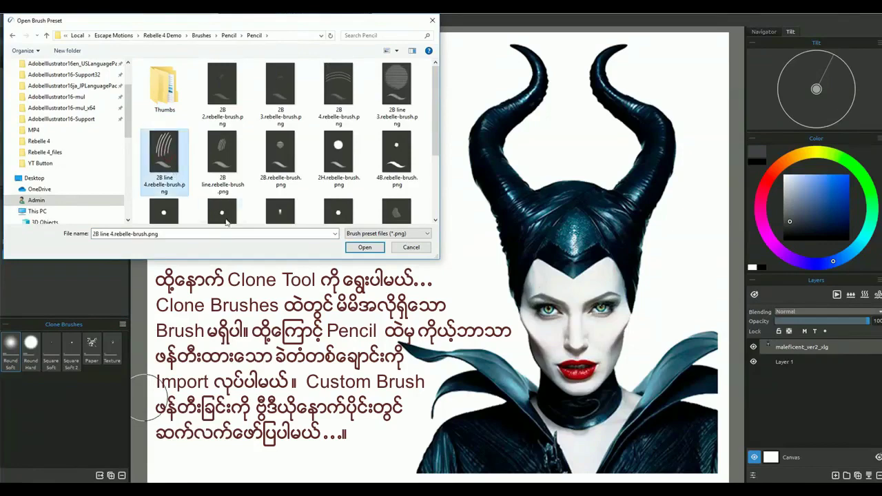
pyautogui.click(365, 248)
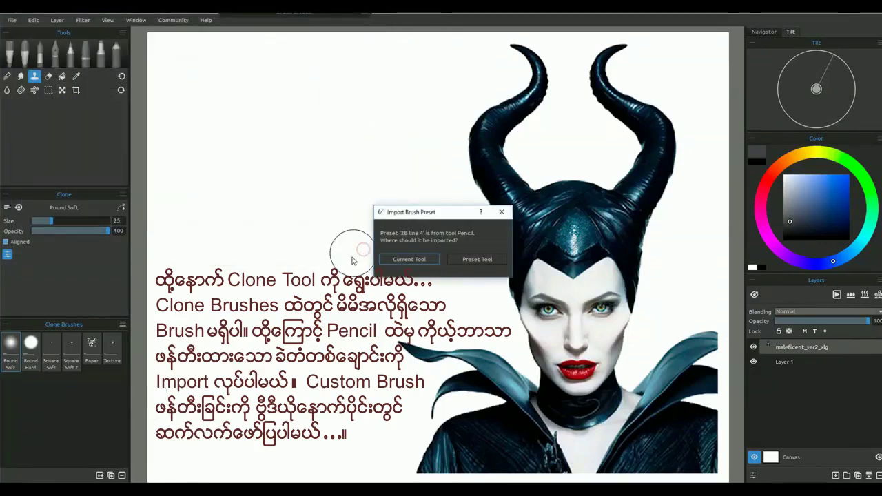
pyautogui.click(418, 261)
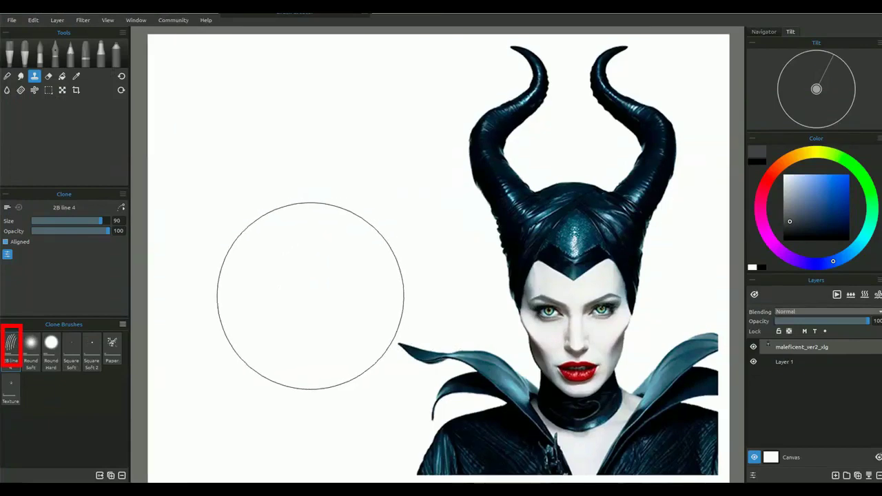
# Set the clone brush size to 45 and place the clone source at the centre of the portrait's headpiece.
pyautogui.press('[')
pyautogui.press('[')
pyautogui.press('[')
pyautogui.press('[')
pyautogui.press('[')
pyautogui.press('[')
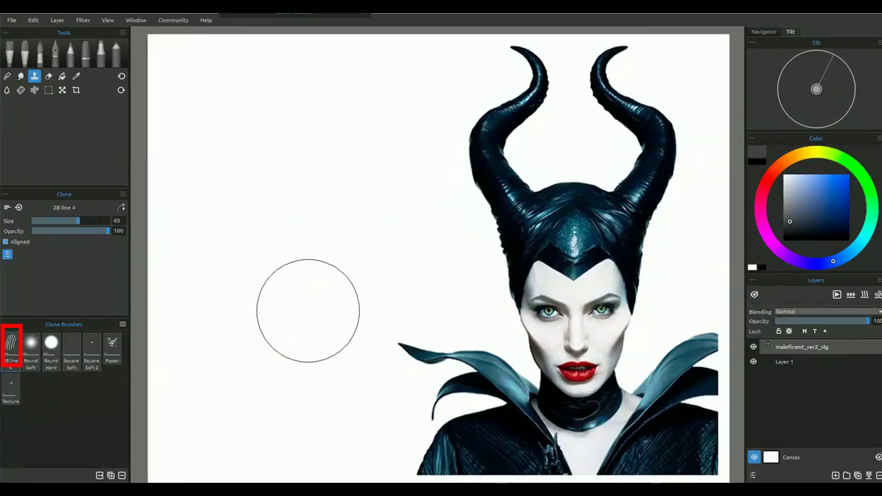
pyautogui.press('[')
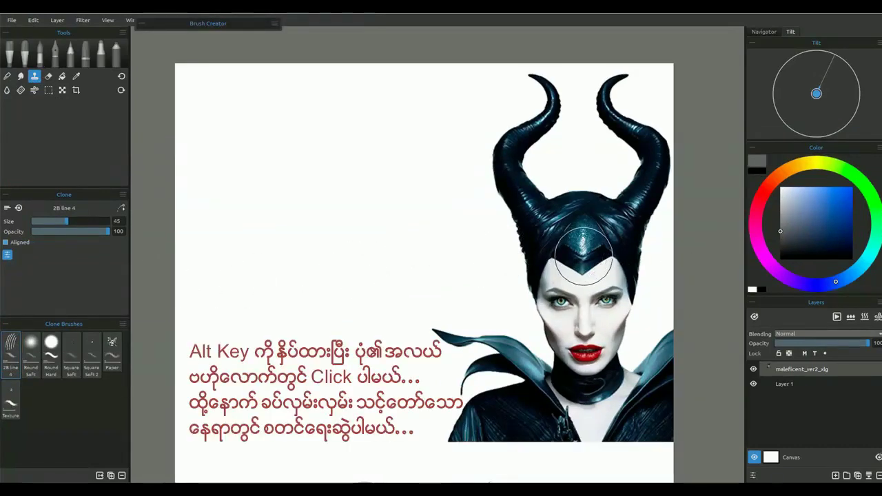
pyautogui.press('alt')
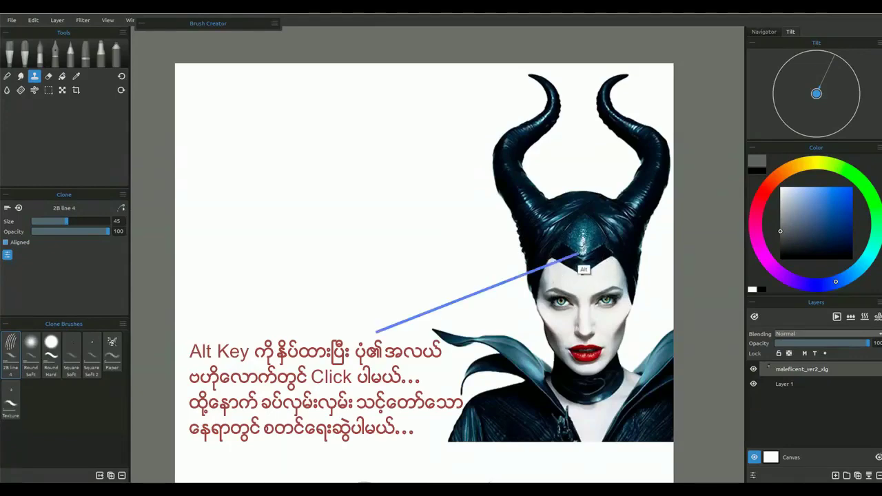
pyautogui.keyDown('alt'); pyautogui.click(584, 243); pyautogui.keyUp('alt')
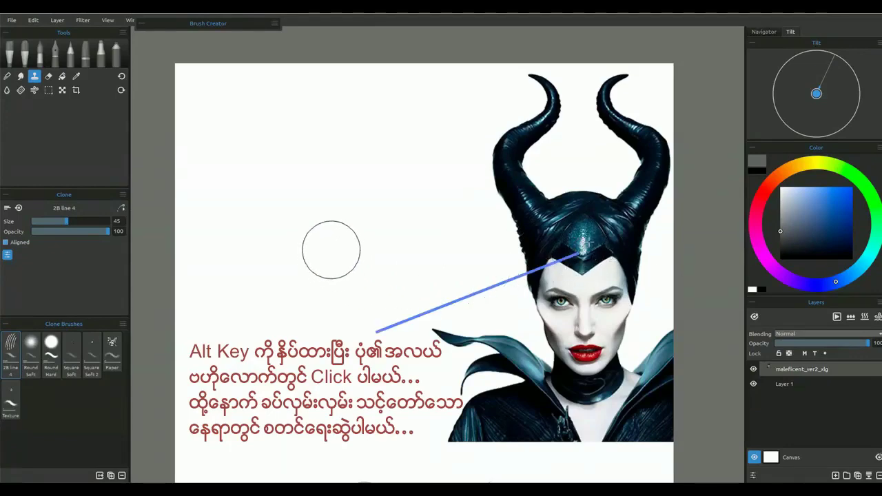
# Clone the whole portrait, from shoulders and face to both horns, onto the blank area beside the photo with sketch-like strokes.
pyautogui.moveTo(326, 246)
pyautogui.mouseDown()
pyautogui.moveTo(307, 257)
pyautogui.moveTo(263, 233)
pyautogui.moveTo(267, 284)
pyautogui.moveTo(277, 289)
pyautogui.moveTo(275, 277)
pyautogui.moveTo(332, 256)
pyautogui.moveTo(344, 274)
pyautogui.moveTo(374, 264)
pyautogui.moveTo(371, 309)
pyautogui.moveTo(348, 323)
pyautogui.moveTo(326, 306)
pyautogui.moveTo(308, 325)
pyautogui.moveTo(283, 312)
pyautogui.moveTo(275, 318)
pyautogui.moveTo(292, 352)
pyautogui.moveTo(343, 334)
pyautogui.moveTo(368, 335)
pyautogui.moveTo(365, 348)
pyautogui.moveTo(374, 308)
pyautogui.moveTo(316, 305)
pyautogui.moveTo(278, 319)
pyautogui.moveTo(288, 318)
pyautogui.moveTo(303, 369)
pyautogui.moveTo(342, 374)
pyautogui.moveTo(352, 415)
pyautogui.moveTo(294, 420)
pyautogui.moveTo(277, 370)
pyautogui.moveTo(259, 354)
pyautogui.moveTo(214, 360)
pyautogui.moveTo(174, 324)
pyautogui.moveTo(168, 361)
pyautogui.moveTo(202, 401)
pyautogui.moveTo(235, 391)
pyautogui.moveTo(232, 419)
pyautogui.moveTo(310, 421)
pyautogui.moveTo(349, 420)
pyautogui.moveTo(373, 400)
pyautogui.moveTo(400, 438)
pyautogui.moveTo(424, 394)
pyautogui.moveTo(376, 390)
pyautogui.moveTo(411, 359)
pyautogui.moveTo(417, 364)
pyautogui.moveTo(430, 336)
pyautogui.mouseUp()
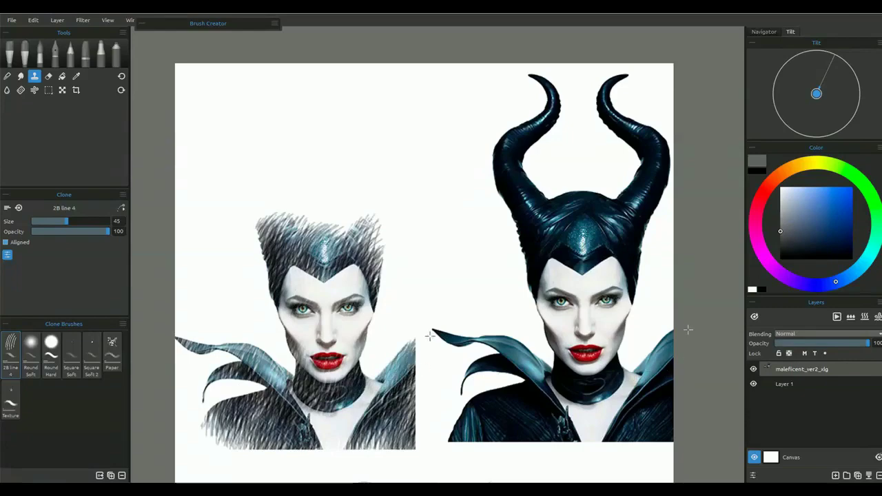
pyautogui.moveTo(388, 239)
pyautogui.mouseDown()
pyautogui.moveTo(395, 205)
pyautogui.moveTo(360, 225)
pyautogui.moveTo(370, 250)
pyautogui.moveTo(301, 206)
pyautogui.moveTo(277, 225)
pyautogui.moveTo(280, 186)
pyautogui.moveTo(232, 179)
pyautogui.moveTo(230, 159)
pyautogui.moveTo(251, 126)
pyautogui.moveTo(279, 126)
pyautogui.moveTo(291, 93)
pyautogui.mouseUp()
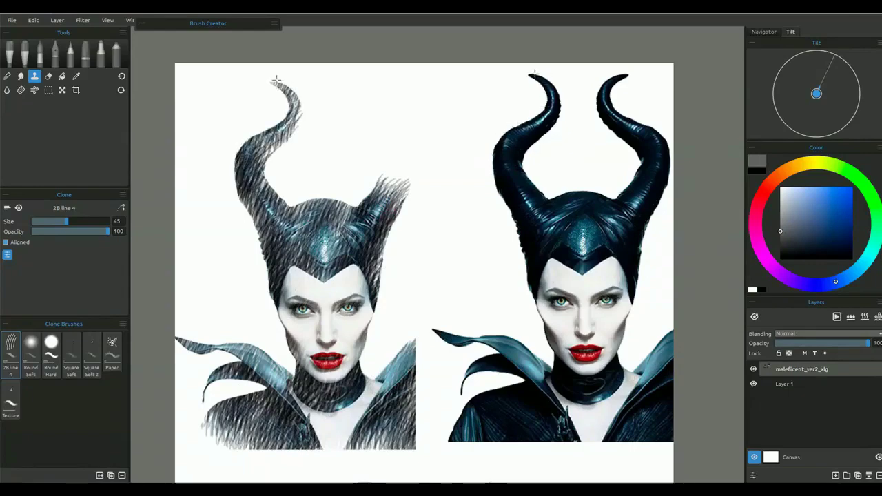
pyautogui.moveTo(397, 86)
pyautogui.mouseDown()
pyautogui.moveTo(372, 83)
pyautogui.moveTo(346, 112)
pyautogui.moveTo(392, 121)
pyautogui.moveTo(411, 155)
pyautogui.moveTo(412, 190)
pyautogui.moveTo(379, 286)
pyautogui.moveTo(389, 298)
pyautogui.mouseUp()
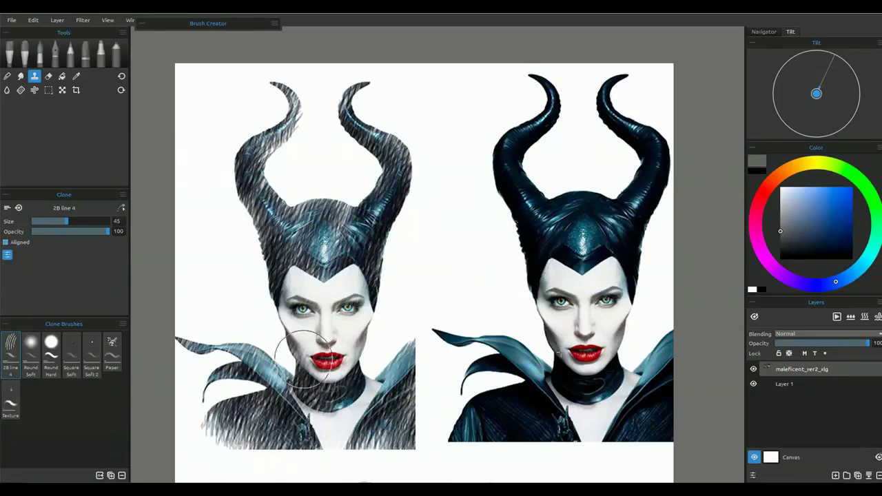
pyautogui.moveTo(312, 379); pyautogui.dragTo(332, 378)
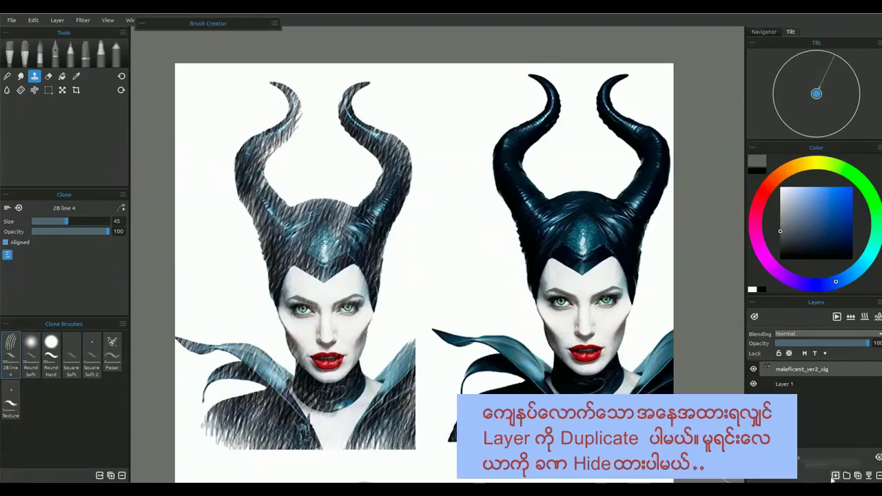
# Duplicate the maleficent_ver2_xlg layer and hide the original layer.
pyautogui.click(859, 477)
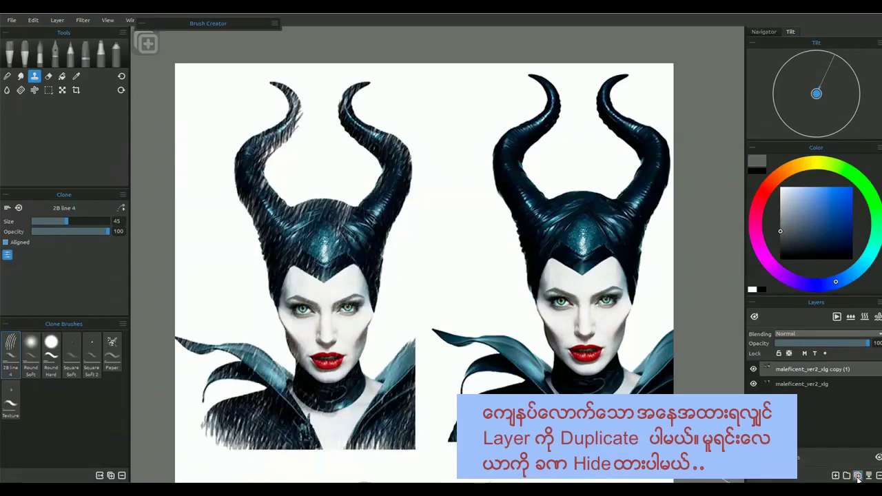
pyautogui.click(754, 384)
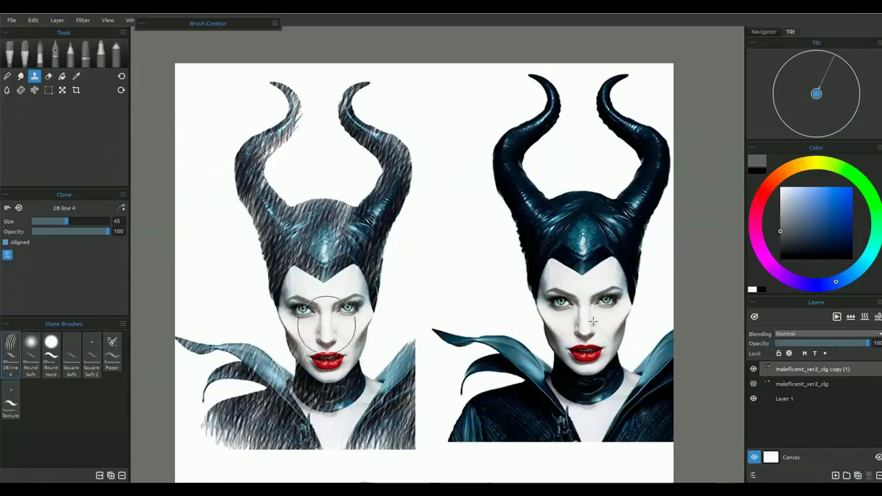
# Delete the original photo from the copied layer using a rectangular selection, leaving only the cloned sketch, and deselect.
pyautogui.click(49, 93)
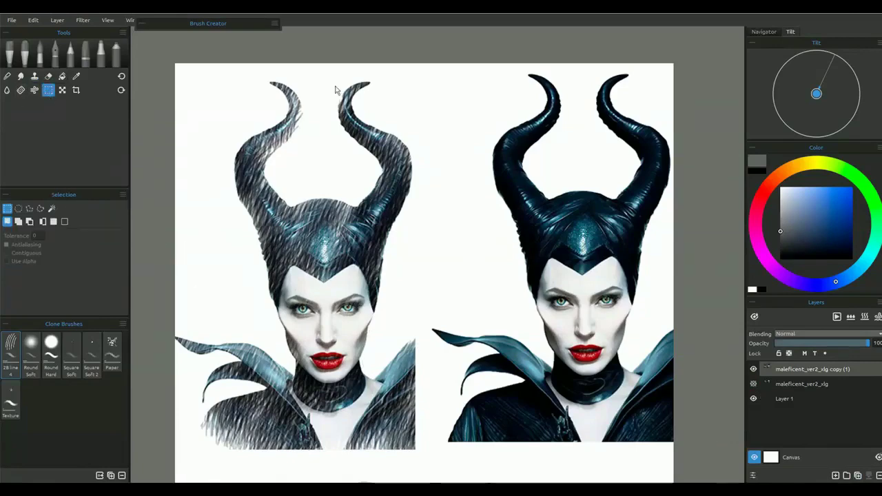
pyautogui.moveTo(431, 56); pyautogui.dragTo(689, 463)
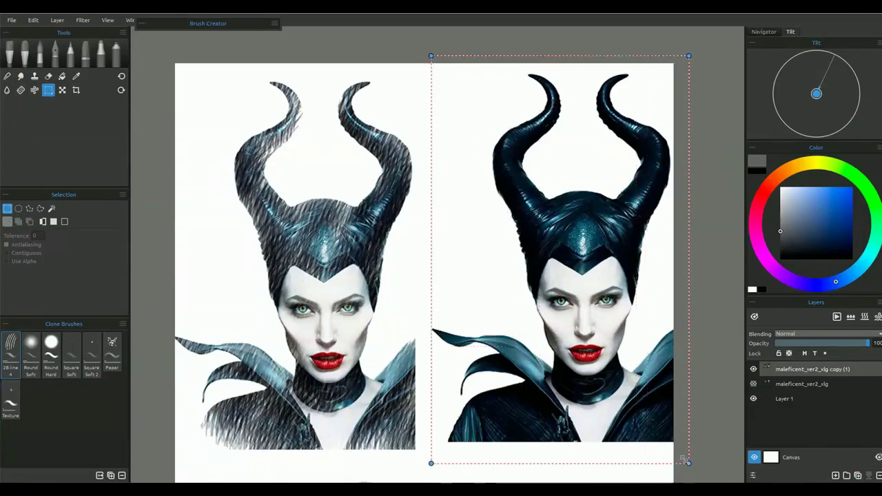
pyautogui.press('Delete')
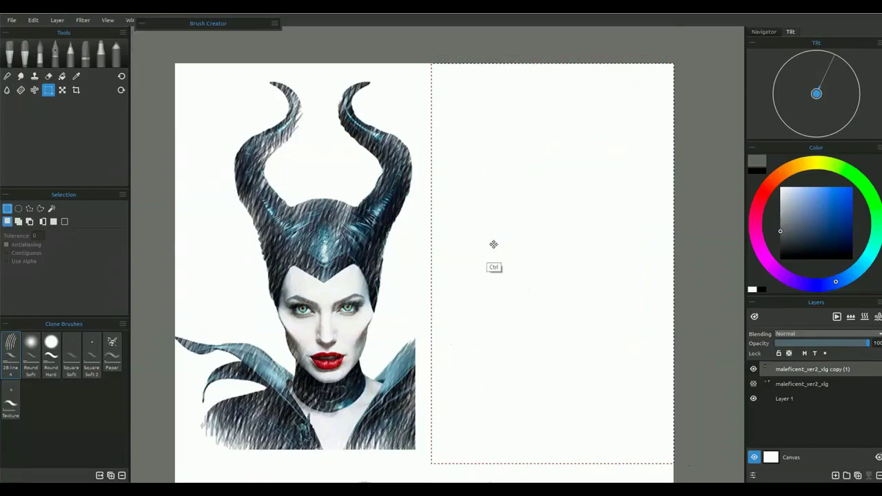
pyautogui.hotkey('ctrl', 'd')
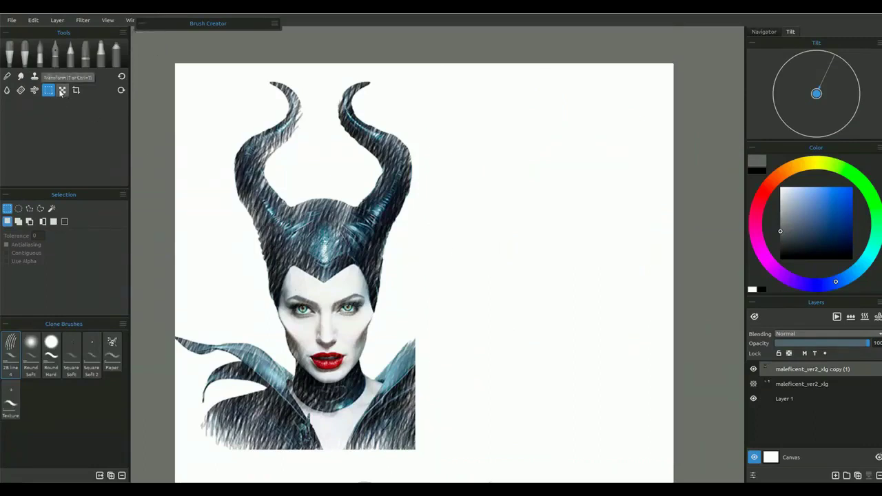
# Move the cloned sketch to the canvas's right half and scale it up proportionally to about 380 × 584 px.
pyautogui.click(62, 90)
pyautogui.moveTo(336, 269); pyautogui.dragTo(566, 260)
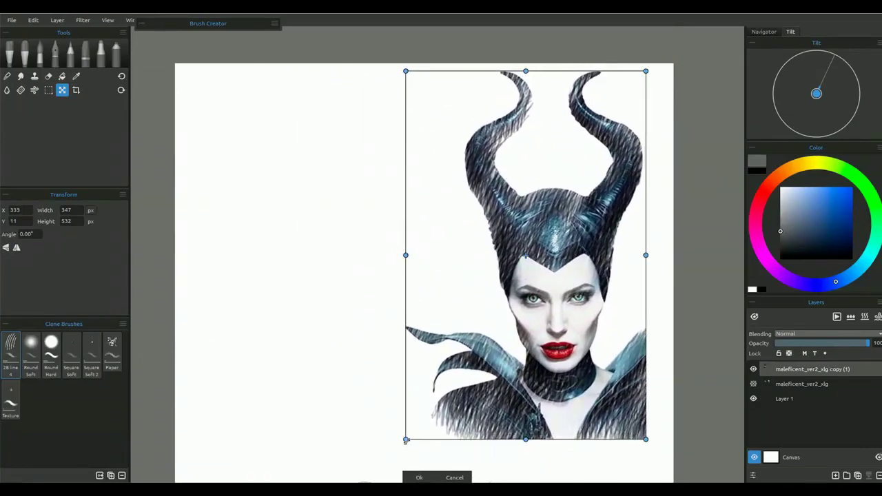
pyautogui.moveTo(406, 439); pyautogui.dragTo(384, 452)
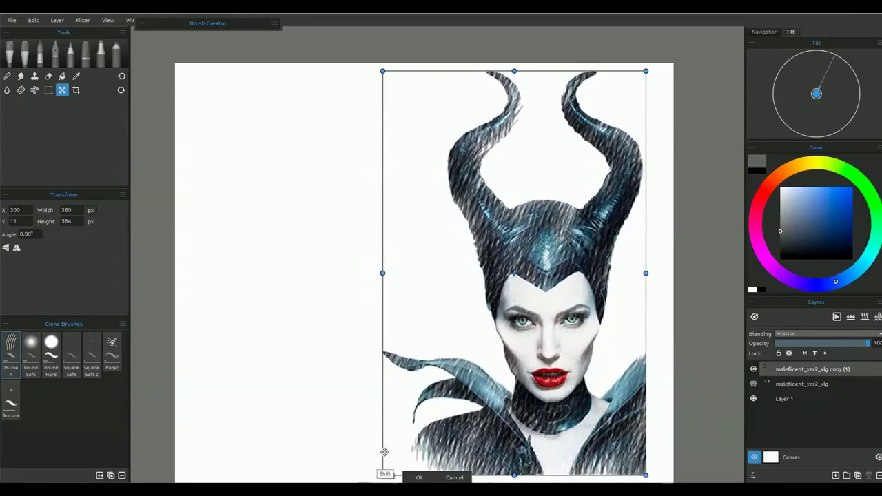
pyautogui.press('Return')
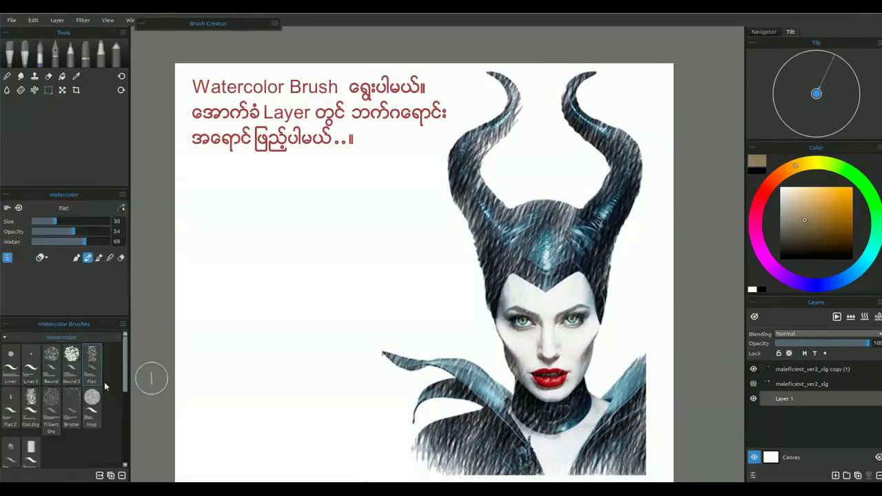
# Paint a broad beige background wash behind the figure on Layer 1 with the Flat watercolor brush at size 50.
pyautogui.click(93, 375)
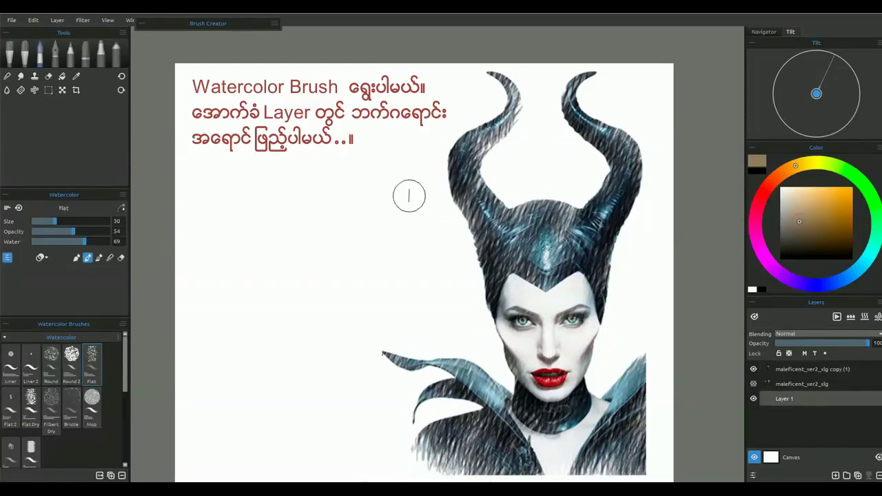
pyautogui.press(']')
pyautogui.press(']')
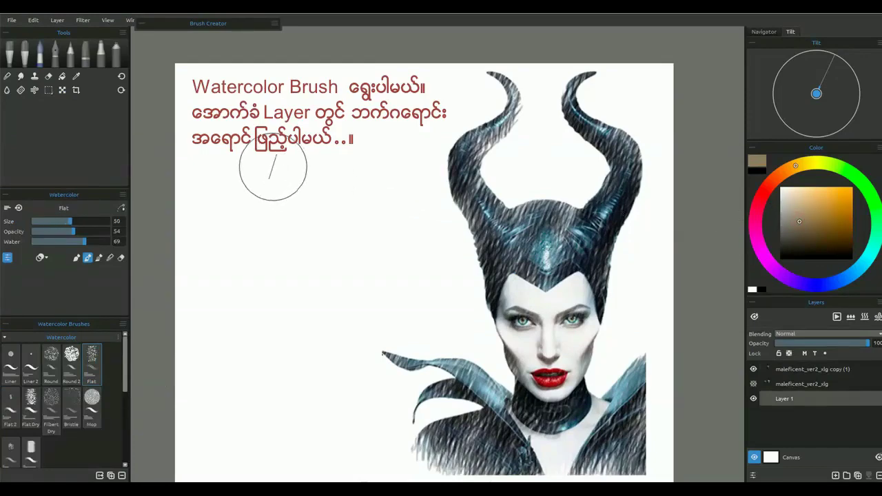
pyautogui.moveTo(261, 160)
pyautogui.mouseDown()
pyautogui.moveTo(561, 149)
pyautogui.moveTo(544, 155)
pyautogui.moveTo(597, 161)
pyautogui.moveTo(614, 158)
pyautogui.moveTo(633, 130)
pyautogui.moveTo(624, 259)
pyautogui.moveTo(615, 223)
pyautogui.moveTo(620, 372)
pyautogui.mouseUp()
pyautogui.moveTo(603, 210)
pyautogui.mouseDown()
pyautogui.moveTo(329, 216)
pyautogui.moveTo(246, 196)
pyautogui.moveTo(272, 301)
pyautogui.moveTo(308, 250)
pyautogui.moveTo(394, 264)
pyautogui.moveTo(447, 226)
pyautogui.moveTo(455, 321)
pyautogui.moveTo(470, 283)
pyautogui.moveTo(434, 355)
pyautogui.moveTo(299, 345)
pyautogui.moveTo(328, 339)
pyautogui.moveTo(463, 359)
pyautogui.moveTo(406, 394)
pyautogui.moveTo(418, 387)
pyautogui.moveTo(360, 401)
pyautogui.moveTo(265, 388)
pyautogui.moveTo(212, 400)
pyautogui.moveTo(269, 374)
pyautogui.mouseUp()
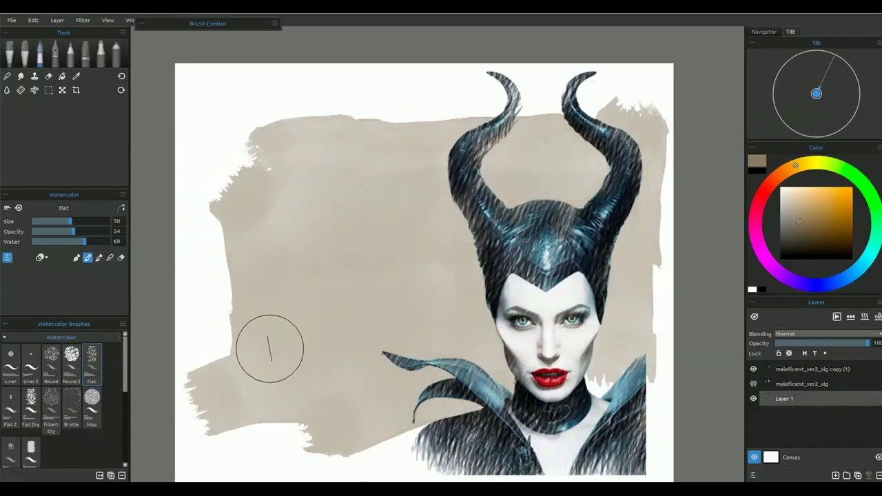
# Reduce the watercolor brush size to 40 and add further beige strokes over the background's left and lower right areas.
pyautogui.press('[')
pyautogui.press('[')
pyautogui.press('[')
pyautogui.press('[')
pyautogui.press('[')
pyautogui.press('[')
pyautogui.press('[')
pyautogui.press('[')
pyautogui.press('[')
pyautogui.press('[')
pyautogui.moveTo(240, 287)
pyautogui.mouseDown()
pyautogui.moveTo(239, 404)
pyautogui.moveTo(284, 384)
pyautogui.moveTo(332, 396)
pyautogui.moveTo(322, 417)
pyautogui.moveTo(383, 392)
pyautogui.mouseUp()
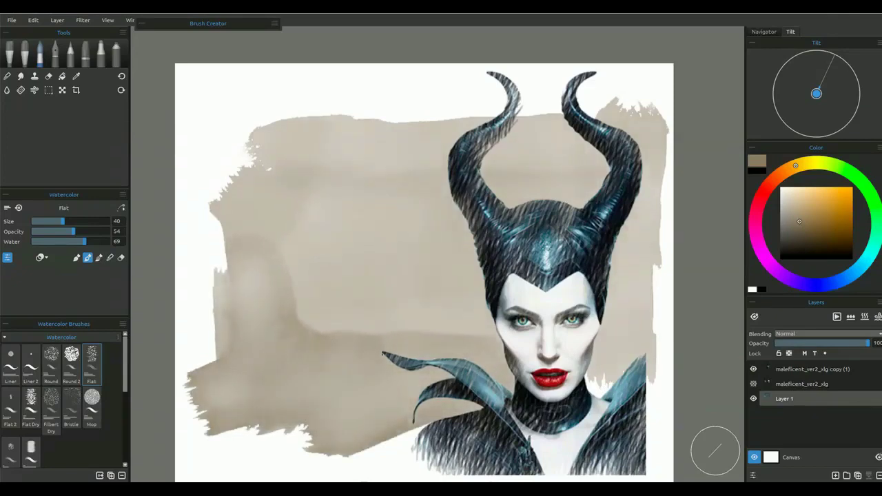
pyautogui.moveTo(630, 352)
pyautogui.mouseDown()
pyautogui.moveTo(612, 370)
pyautogui.moveTo(620, 349)
pyautogui.moveTo(623, 382)
pyautogui.moveTo(640, 374)
pyautogui.moveTo(635, 344)
pyautogui.mouseUp()
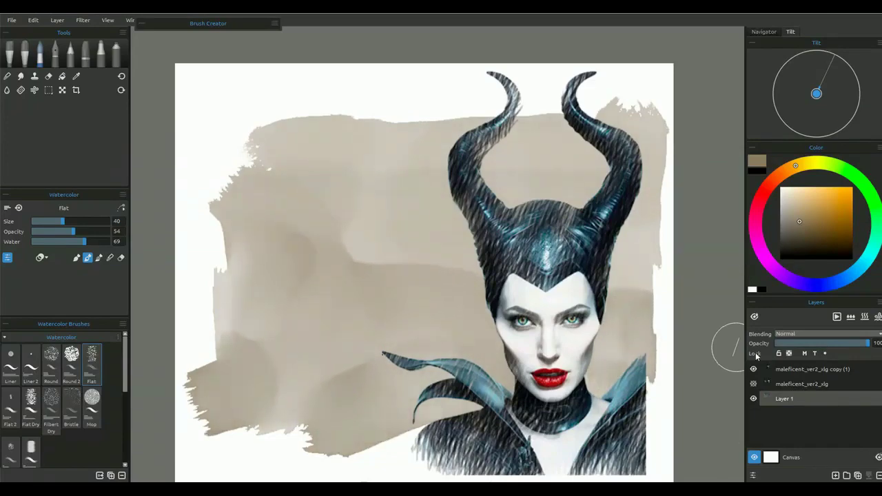
# Tilt the brush downward and paint a beige background on both sides of the figure with the Wash Flat brush at size 20.
pyautogui.moveTo(823, 106); pyautogui.dragTo(816, 119)
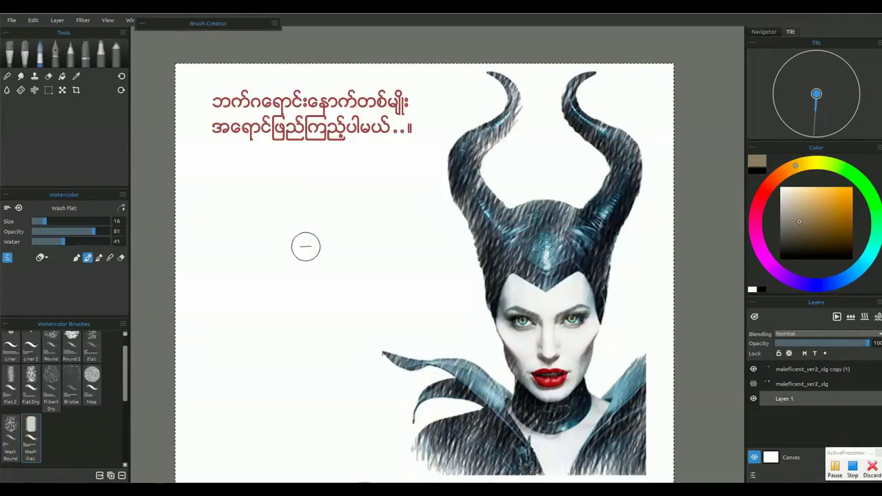
pyautogui.moveTo(369, 223)
pyautogui.mouseDown()
pyautogui.moveTo(450, 239)
pyautogui.moveTo(473, 227)
pyautogui.moveTo(339, 259)
pyautogui.moveTo(476, 266)
pyautogui.moveTo(365, 283)
pyautogui.moveTo(488, 314)
pyautogui.moveTo(316, 305)
pyautogui.moveTo(487, 330)
pyautogui.moveTo(311, 349)
pyautogui.moveTo(475, 351)
pyautogui.moveTo(330, 362)
pyautogui.moveTo(488, 360)
pyautogui.moveTo(493, 391)
pyautogui.moveTo(394, 412)
pyautogui.moveTo(479, 400)
pyautogui.moveTo(390, 428)
pyautogui.moveTo(387, 442)
pyautogui.moveTo(413, 381)
pyautogui.moveTo(341, 425)
pyautogui.moveTo(336, 394)
pyautogui.moveTo(320, 408)
pyautogui.moveTo(306, 372)
pyautogui.moveTo(300, 436)
pyautogui.moveTo(341, 435)
pyautogui.moveTo(410, 468)
pyautogui.mouseUp()
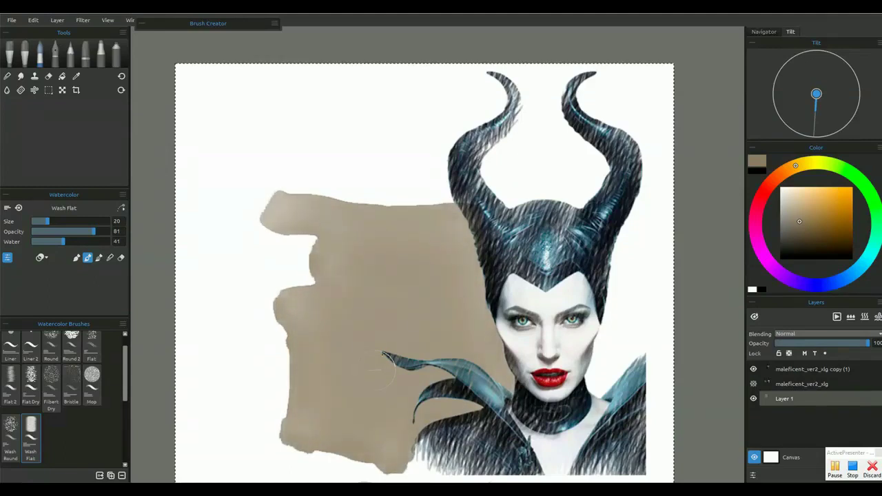
pyautogui.moveTo(510, 204)
pyautogui.mouseDown()
pyautogui.moveTo(576, 207)
pyautogui.moveTo(634, 238)
pyautogui.moveTo(643, 231)
pyautogui.moveTo(621, 290)
pyautogui.moveTo(634, 293)
pyautogui.moveTo(615, 345)
pyautogui.moveTo(620, 338)
pyautogui.mouseUp()
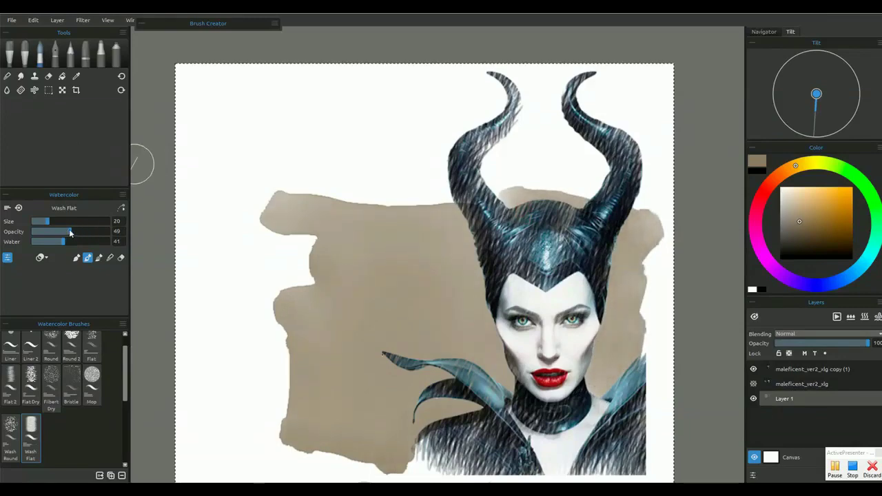
# Set the Wash Flat brush to opacity 49 and water 79, change its tilt direction, and blend wetter strokes into the background.
pyautogui.click(92, 241)
pyautogui.moveTo(280, 246)
pyautogui.mouseDown()
pyautogui.moveTo(317, 254)
pyautogui.moveTo(298, 284)
pyautogui.moveTo(272, 296)
pyautogui.moveTo(281, 324)
pyautogui.moveTo(275, 432)
pyautogui.moveTo(368, 455)
pyautogui.mouseUp()
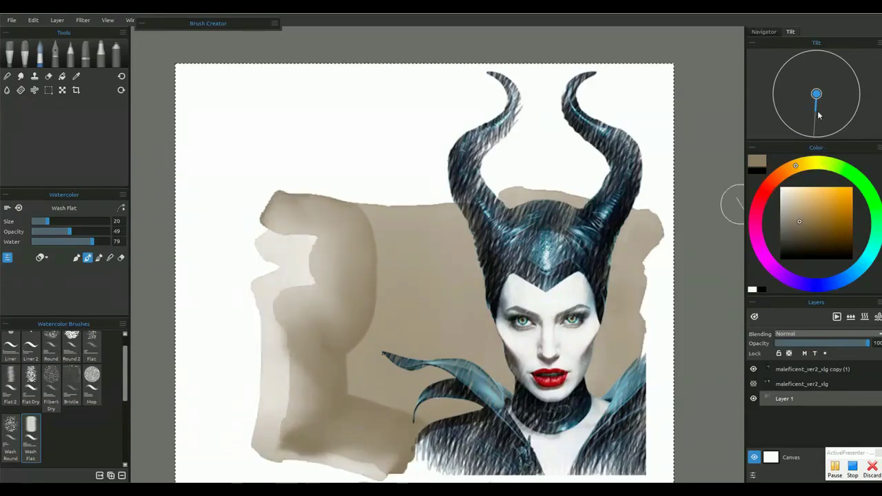
pyautogui.moveTo(790, 99); pyautogui.dragTo(776, 104)
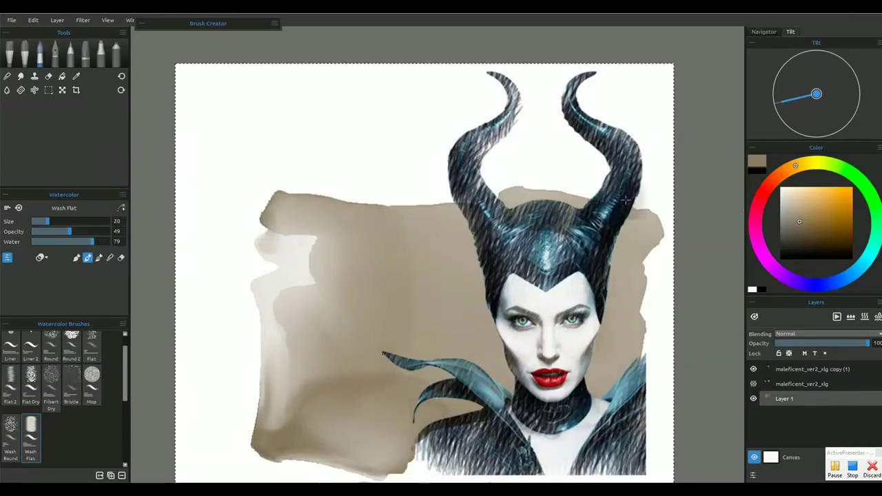
pyautogui.moveTo(626, 200); pyautogui.dragTo(325, 203)
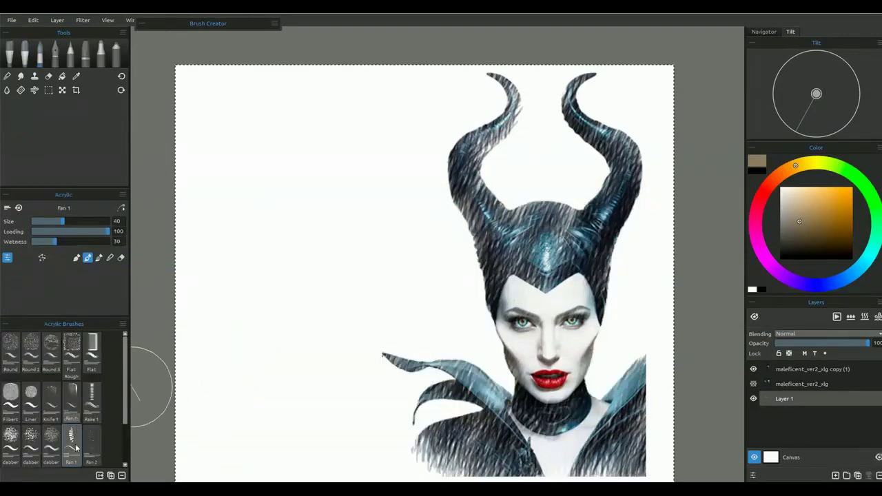
# Paint a brown acrylic background behind the figure with the Fan 1 brush at size 40, filling around the collar and beside the face at size 20.
pyautogui.moveTo(270, 194)
pyautogui.mouseDown()
pyautogui.moveTo(350, 204)
pyautogui.moveTo(607, 190)
pyautogui.mouseUp()
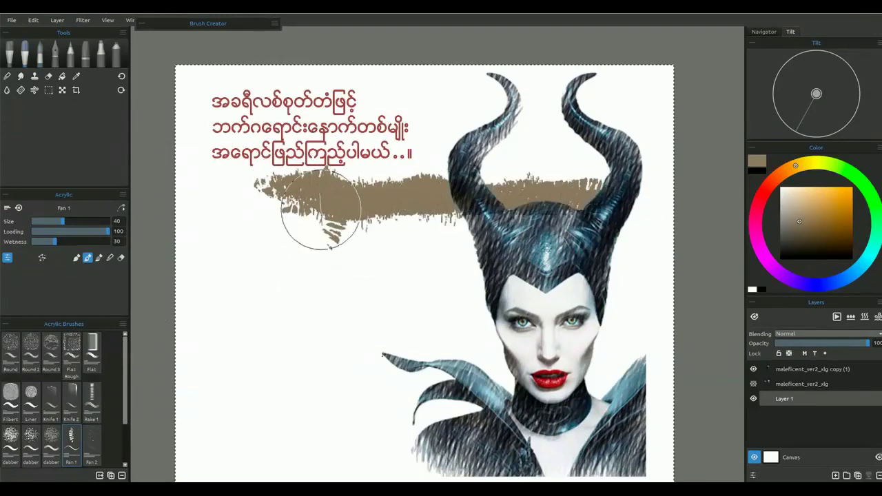
pyautogui.moveTo(321, 210)
pyautogui.mouseDown()
pyautogui.moveTo(327, 264)
pyautogui.moveTo(387, 255)
pyautogui.moveTo(410, 262)
pyautogui.moveTo(452, 213)
pyautogui.moveTo(470, 217)
pyautogui.moveTo(468, 312)
pyautogui.moveTo(488, 366)
pyautogui.moveTo(403, 281)
pyautogui.moveTo(442, 333)
pyautogui.moveTo(359, 329)
pyautogui.moveTo(388, 342)
pyautogui.moveTo(347, 281)
pyautogui.moveTo(355, 323)
pyautogui.moveTo(350, 266)
pyautogui.moveTo(385, 309)
pyautogui.moveTo(366, 229)
pyautogui.moveTo(397, 227)
pyautogui.moveTo(343, 251)
pyautogui.moveTo(293, 222)
pyautogui.moveTo(296, 205)
pyautogui.moveTo(375, 229)
pyautogui.moveTo(301, 319)
pyautogui.moveTo(334, 362)
pyautogui.moveTo(364, 356)
pyautogui.moveTo(353, 376)
pyautogui.moveTo(380, 380)
pyautogui.moveTo(366, 384)
pyautogui.moveTo(350, 367)
pyautogui.moveTo(362, 348)
pyautogui.moveTo(369, 391)
pyautogui.moveTo(452, 365)
pyautogui.mouseUp()
pyautogui.press('[')
pyautogui.press('[')
pyautogui.press('[')
pyautogui.press('[')
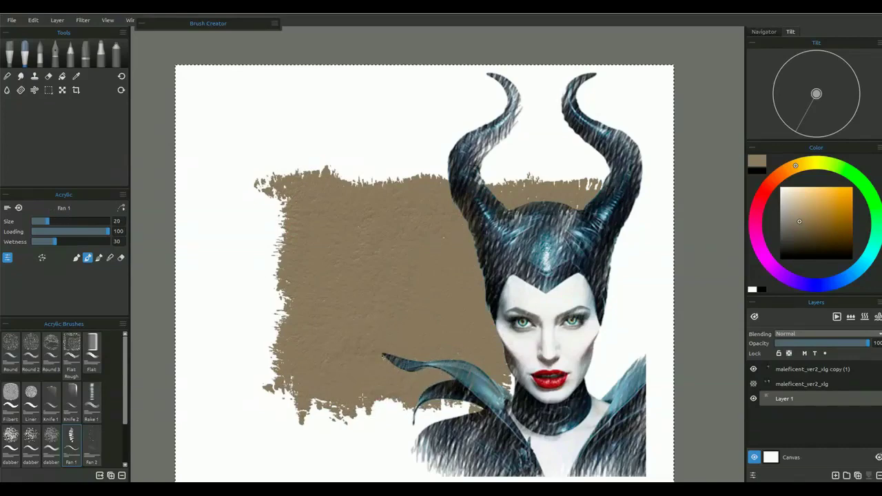
pyautogui.moveTo(361, 398)
pyautogui.mouseDown()
pyautogui.moveTo(410, 408)
pyautogui.moveTo(467, 392)
pyautogui.mouseUp()
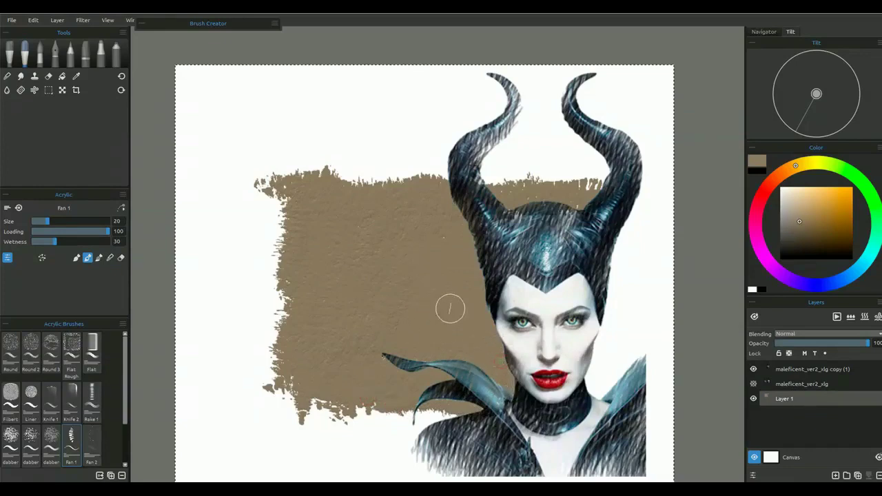
pyautogui.moveTo(620, 224)
pyautogui.mouseDown()
pyautogui.moveTo(616, 273)
pyautogui.moveTo(644, 206)
pyautogui.moveTo(615, 300)
pyautogui.moveTo(618, 313)
pyautogui.moveTo(640, 254)
pyautogui.moveTo(632, 316)
pyautogui.mouseUp()
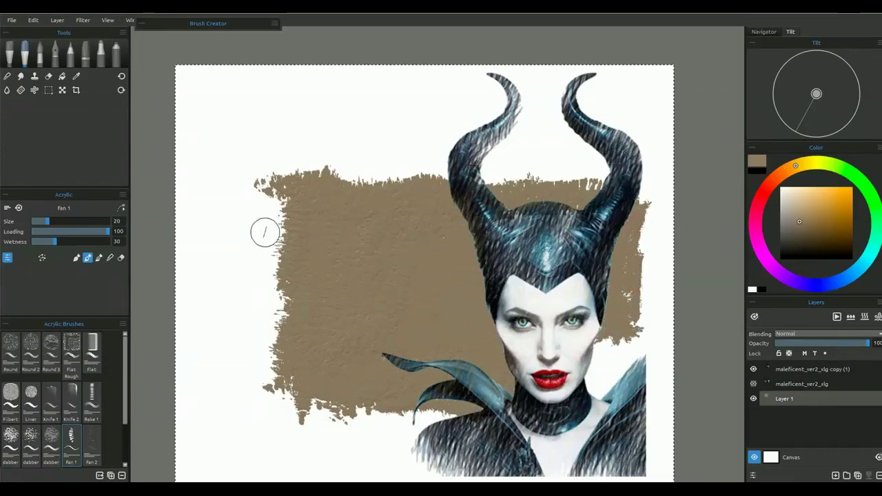
# Enlarge the Fan 1 brush to size 35 and extend the brown background's rough edges on both sides and along the top.
pyautogui.press(']')
pyautogui.press(']')
pyautogui.moveTo(270, 192)
pyautogui.mouseDown()
pyautogui.moveTo(276, 249)
pyautogui.moveTo(282, 219)
pyautogui.moveTo(273, 301)
pyautogui.moveTo(304, 399)
pyautogui.moveTo(339, 401)
pyautogui.moveTo(288, 416)
pyautogui.moveTo(391, 410)
pyautogui.moveTo(413, 431)
pyautogui.mouseUp()
pyautogui.moveTo(274, 321); pyautogui.dragTo(259, 341)
pyautogui.moveTo(620, 350)
pyautogui.mouseDown()
pyautogui.moveTo(631, 365)
pyautogui.moveTo(624, 345)
pyautogui.moveTo(601, 372)
pyautogui.moveTo(645, 269)
pyautogui.moveTo(644, 186)
pyautogui.moveTo(657, 207)
pyautogui.mouseUp()
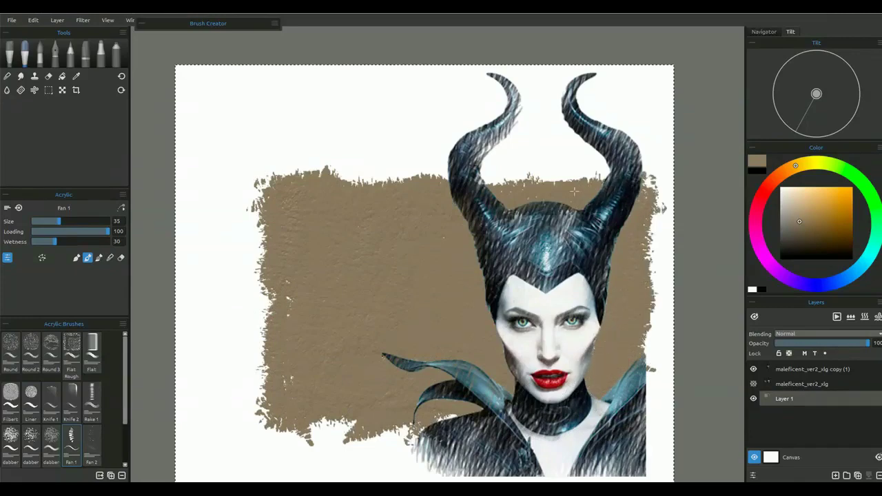
pyautogui.moveTo(574, 191)
pyautogui.mouseDown()
pyautogui.moveTo(552, 169)
pyautogui.moveTo(413, 173)
pyautogui.moveTo(351, 185)
pyautogui.moveTo(259, 181)
pyautogui.moveTo(280, 155)
pyautogui.mouseUp()
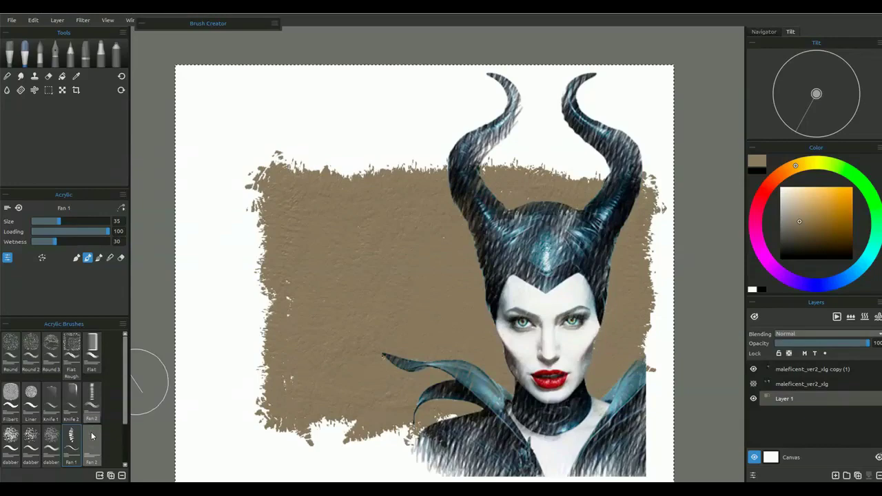
# Reduce the Fan 1 brush size to 14 and lower Layer 1's opacity to about 58.
pyautogui.press('[')
pyautogui.press('[')
pyautogui.press('[')
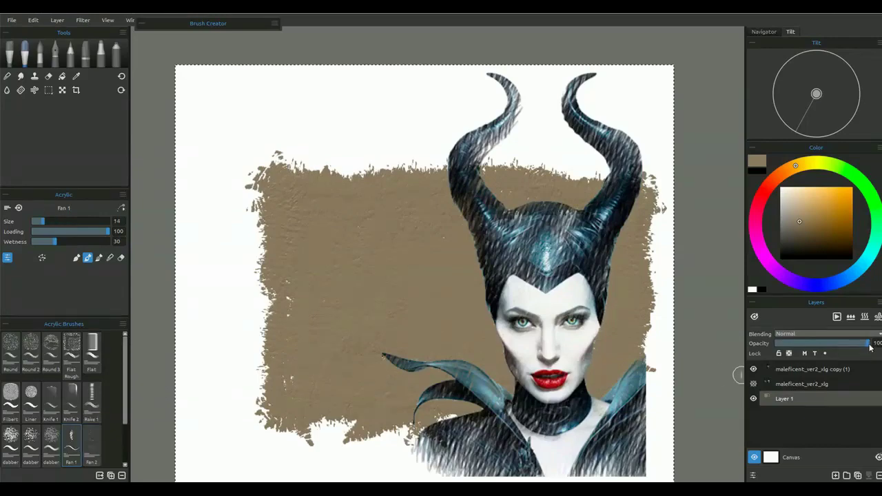
pyautogui.moveTo(869, 348); pyautogui.dragTo(851, 351)
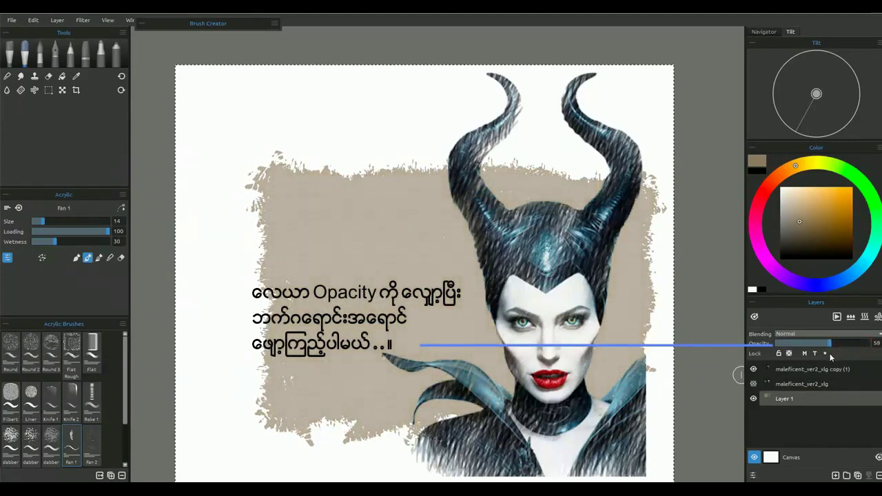
pyautogui.moveTo(827, 353); pyautogui.dragTo(825, 354)
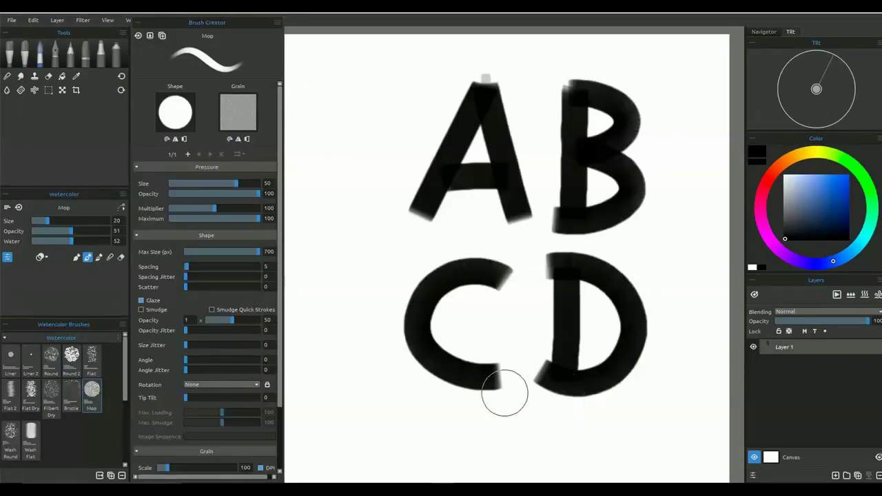
# Duplicate the Chisel brush preset of the Marker tool.
pyautogui.click(100, 60)
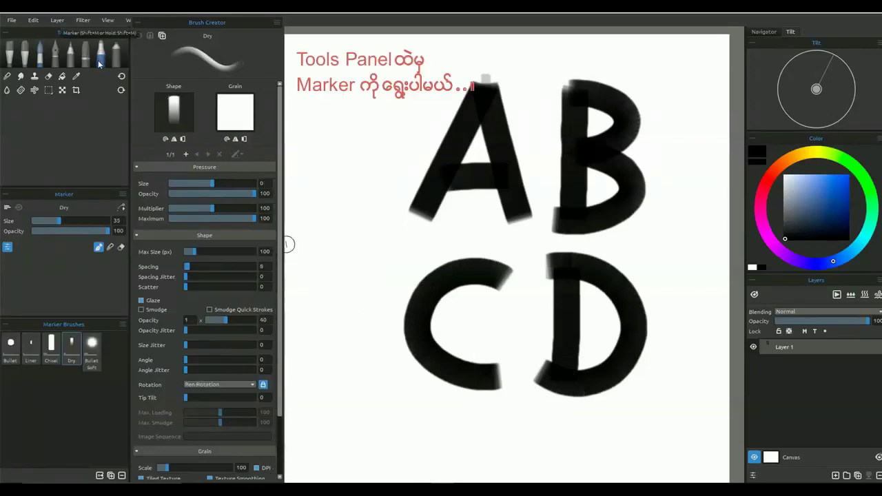
pyautogui.click(51, 348)
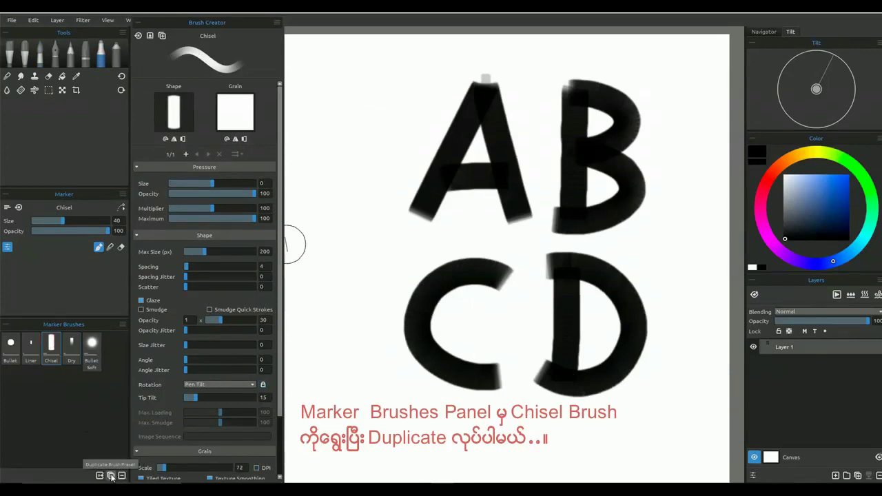
pyautogui.click(110, 477)
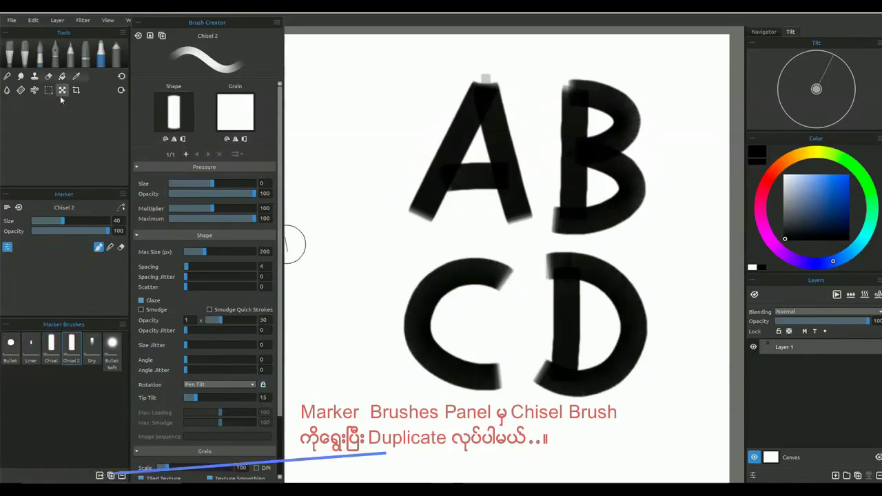
# Select the letter A on the canvas with a rectangular selection and import it as the Chisel 2 brush's shape image.
pyautogui.press('m')
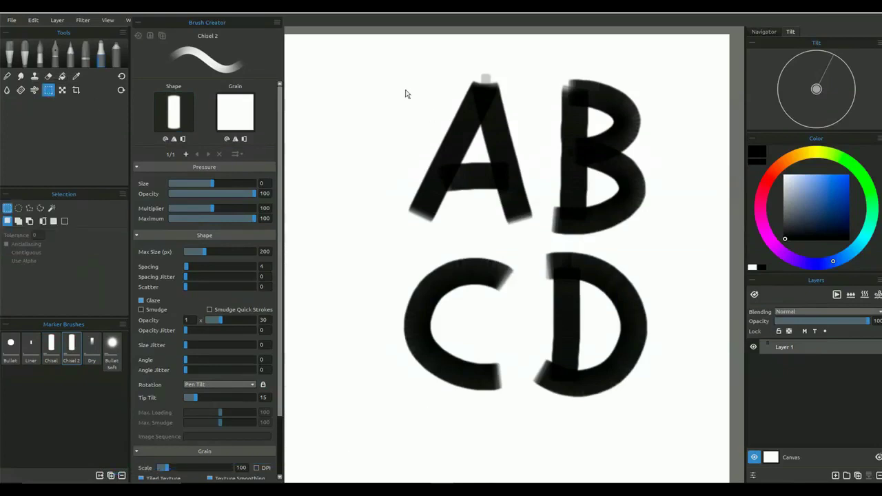
pyautogui.moveTo(396, 68); pyautogui.dragTo(540, 239)
pyautogui.moveTo(543, 236); pyautogui.dragTo(539, 232)
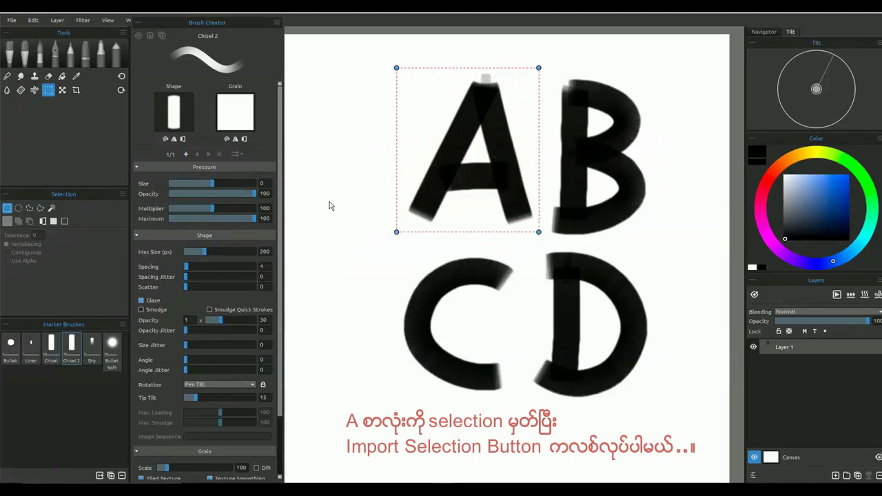
pyautogui.click(173, 112)
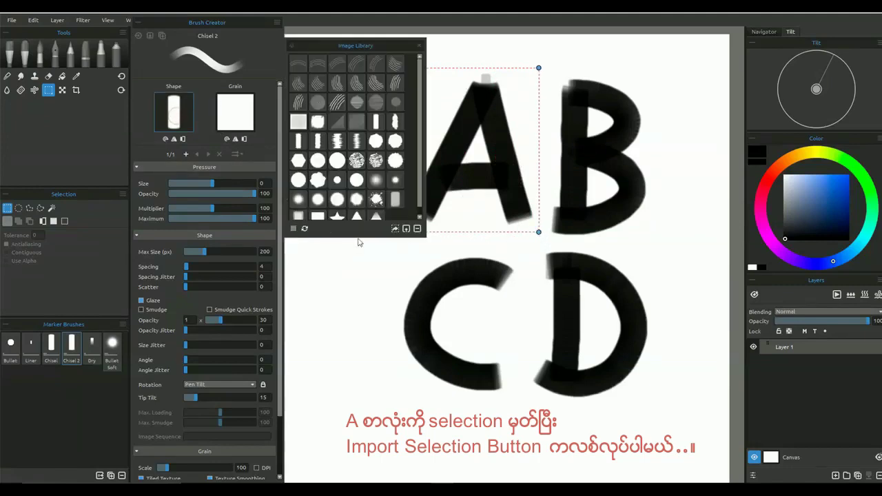
pyautogui.click(395, 228)
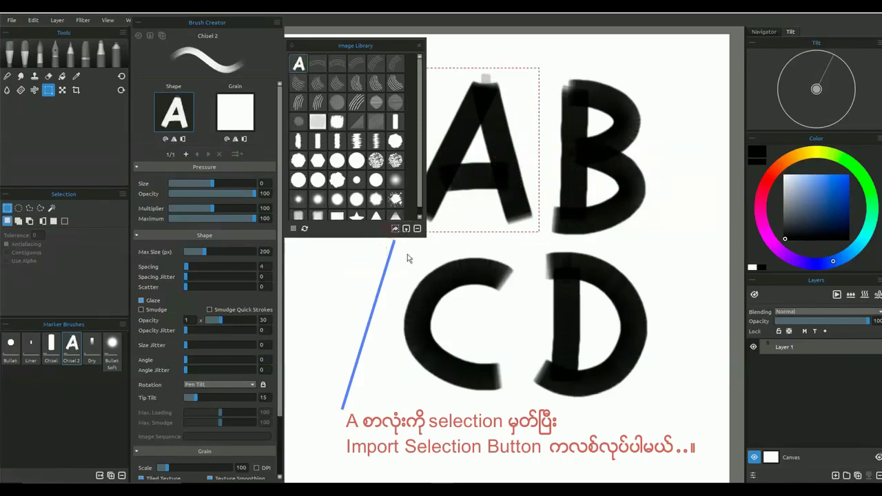
# Select the letters B, C and D on the canvas in turn and import each one into the shape image library.
pyautogui.moveTo(482, 214); pyautogui.dragTo(617, 214)
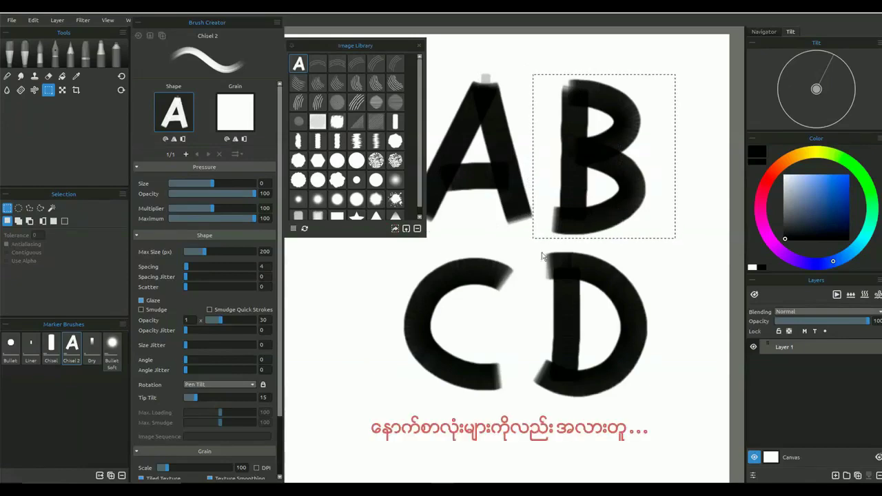
pyautogui.click(395, 228)
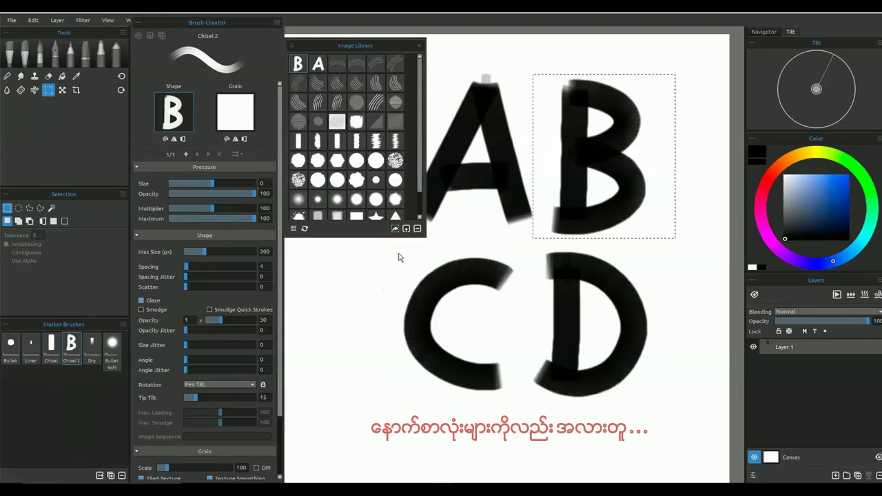
pyautogui.moveTo(397, 252); pyautogui.dragTo(521, 403)
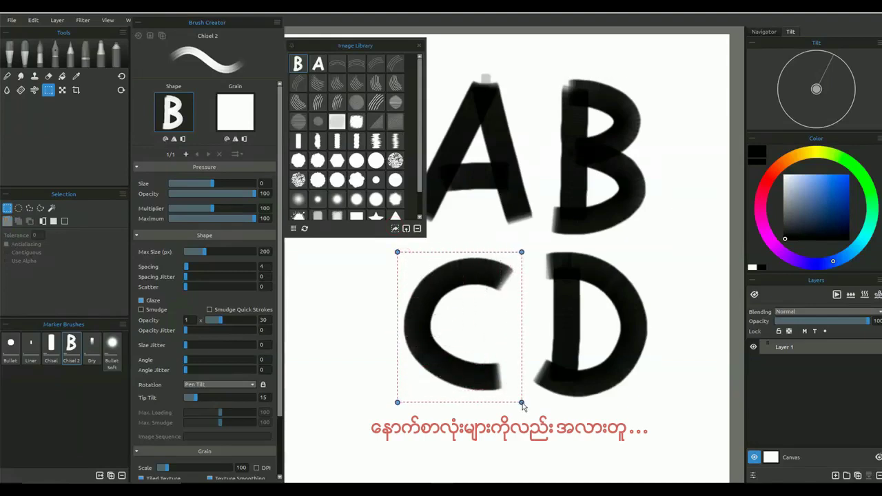
pyautogui.click(395, 228)
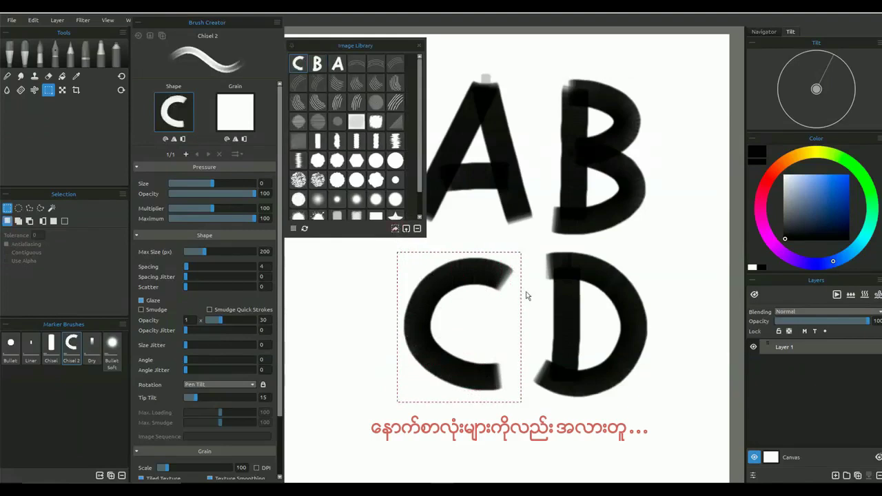
pyautogui.moveTo(503, 306); pyautogui.dragTo(611, 297)
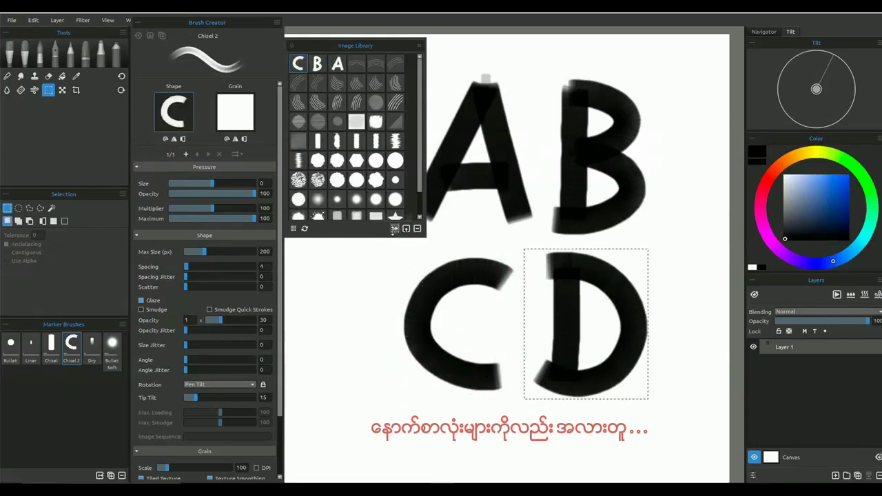
pyautogui.click(395, 228)
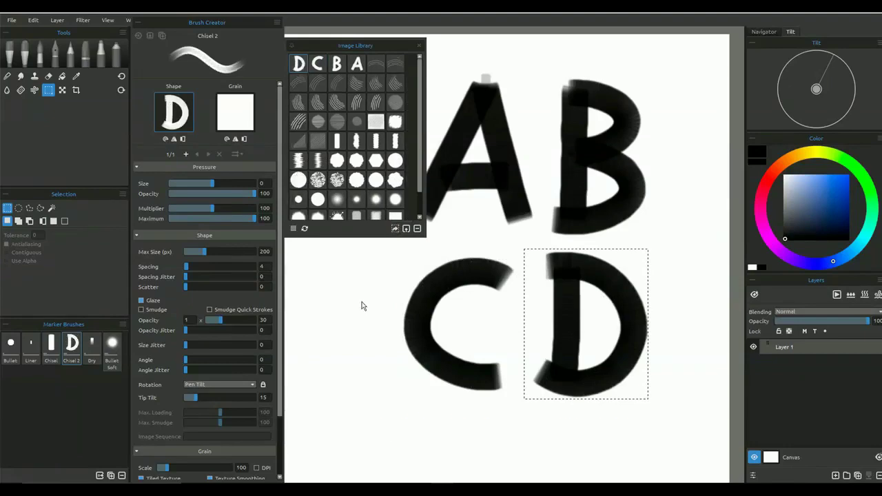
# Give the Chisel 2 brush four shape images in the order A, B, C, D from the image library.
pyautogui.click(356, 64)
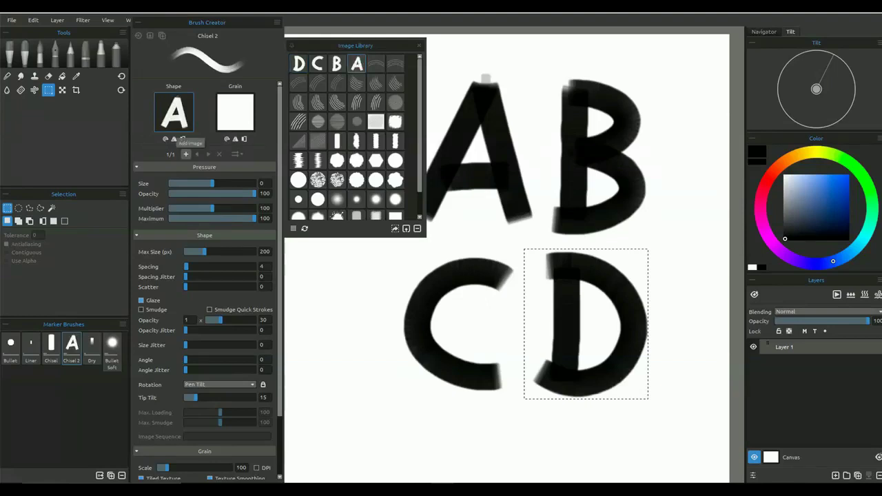
pyautogui.click(185, 155)
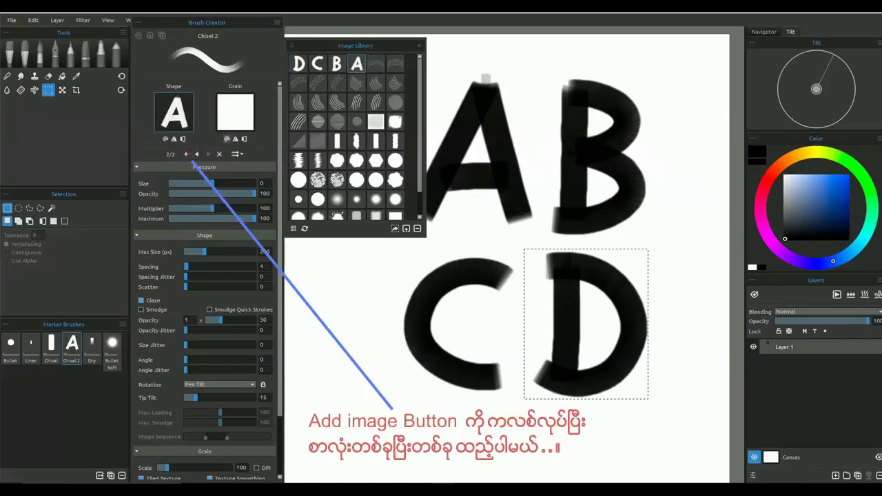
pyautogui.click(339, 66)
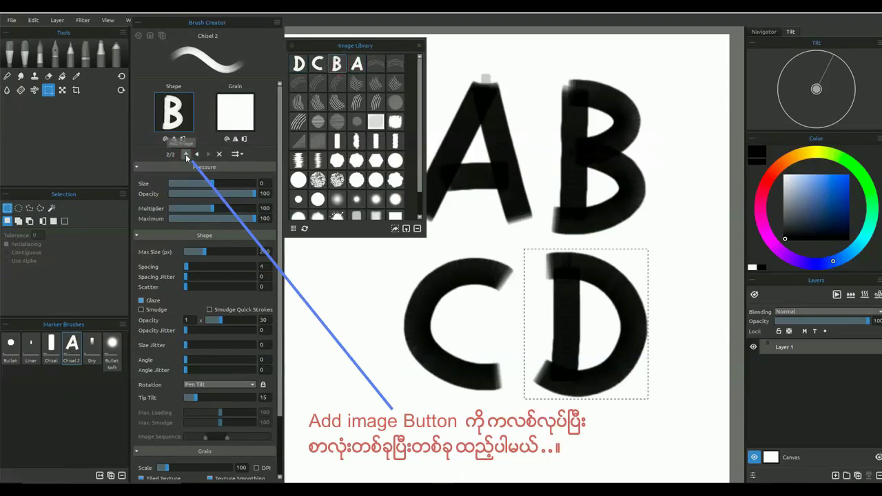
pyautogui.click(186, 155)
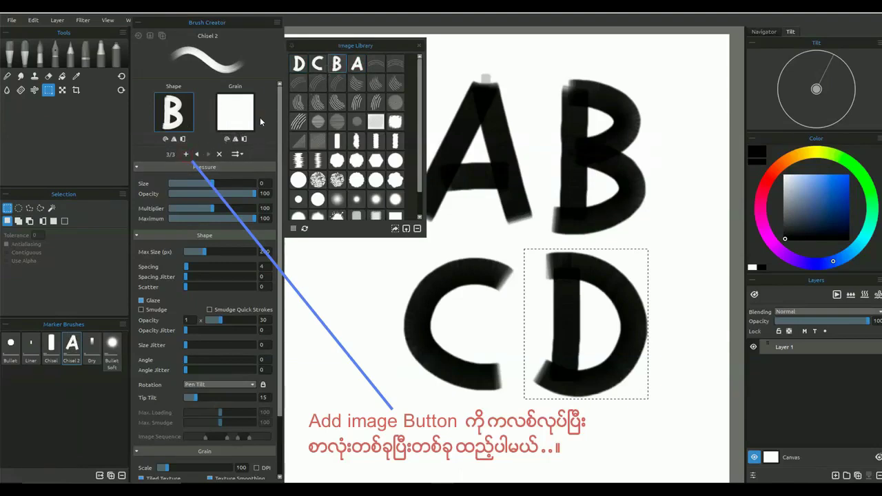
pyautogui.click(320, 67)
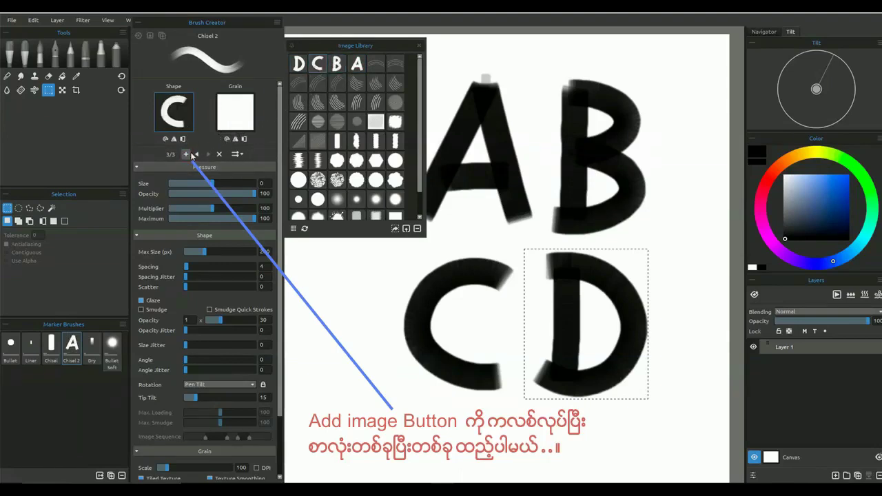
pyautogui.click(299, 64)
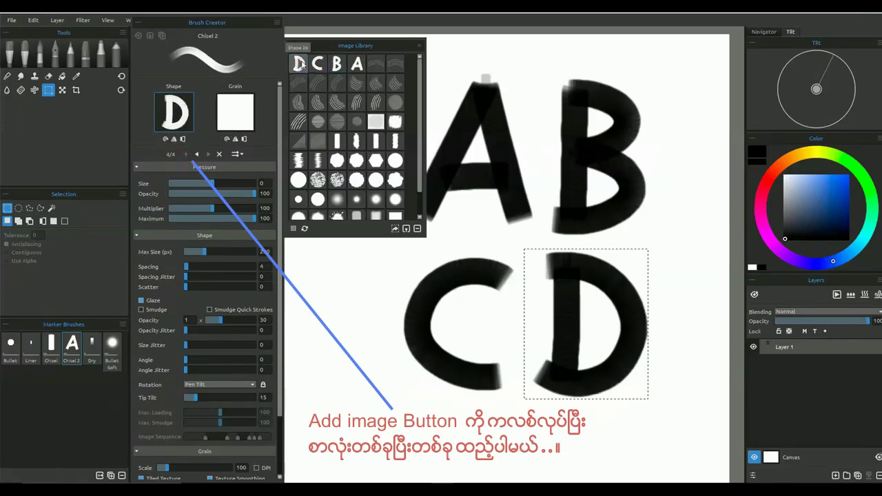
# Step backward and forward through the brush's four shape images to check their order.
pyautogui.click(196, 154)
pyautogui.click(196, 154)
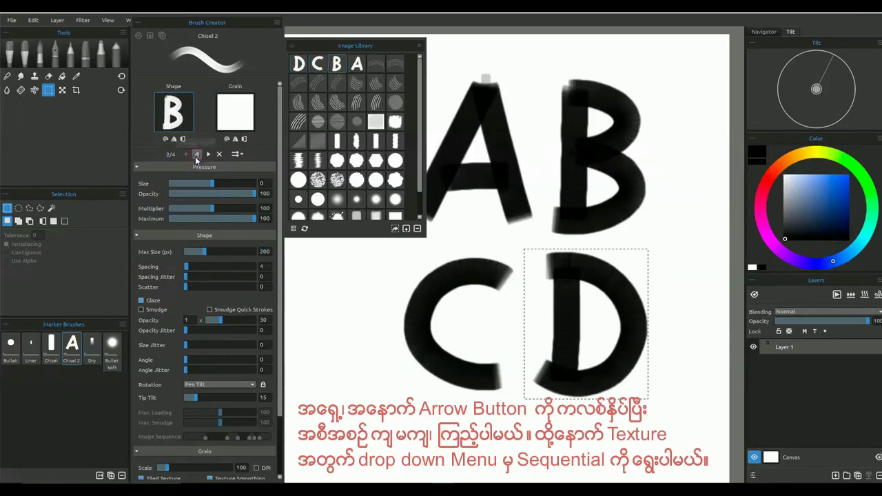
pyautogui.click(196, 155)
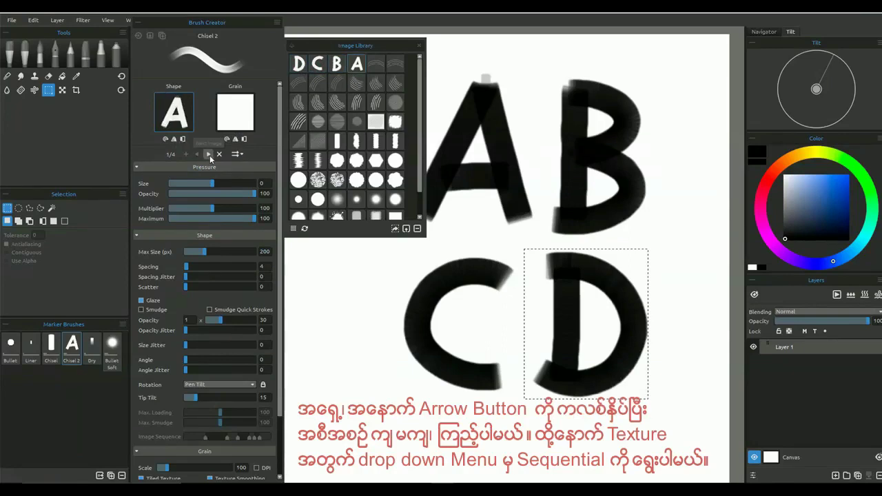
pyautogui.click(208, 155)
pyautogui.click(208, 155)
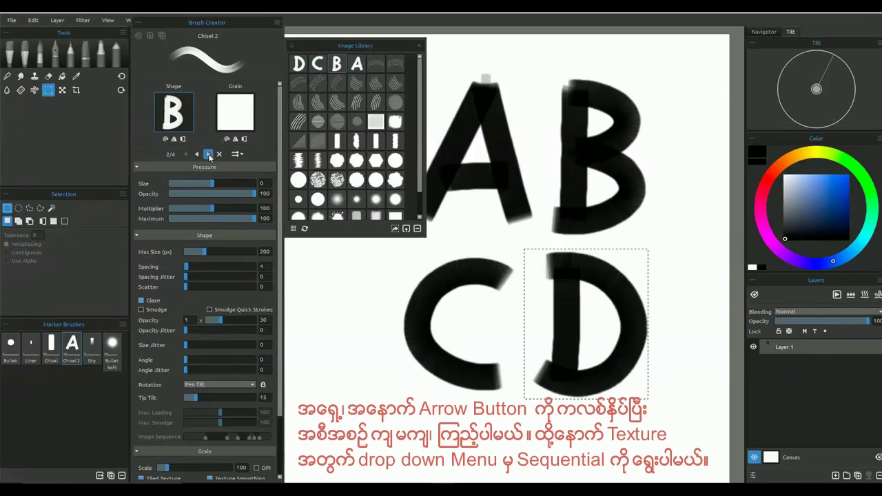
pyautogui.click(208, 155)
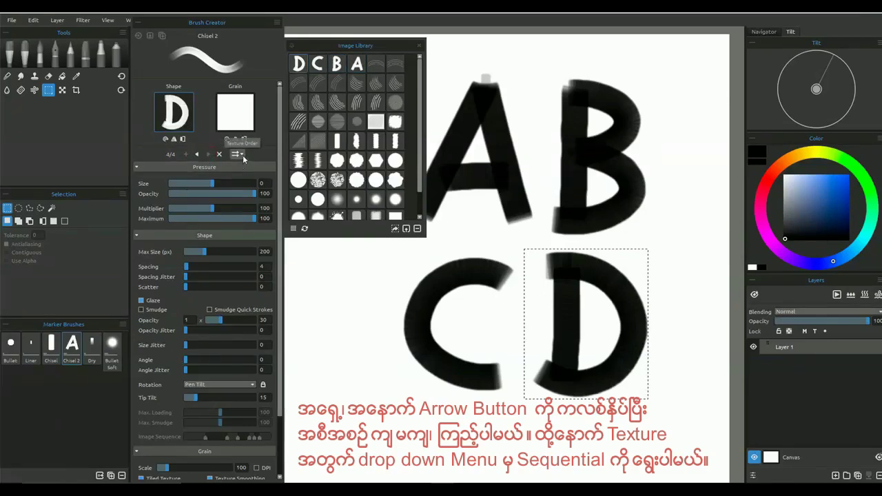
# Set the texture order of the shape images to Sequential and select the Chisel 2 marker brush.
pyautogui.click(237, 154)
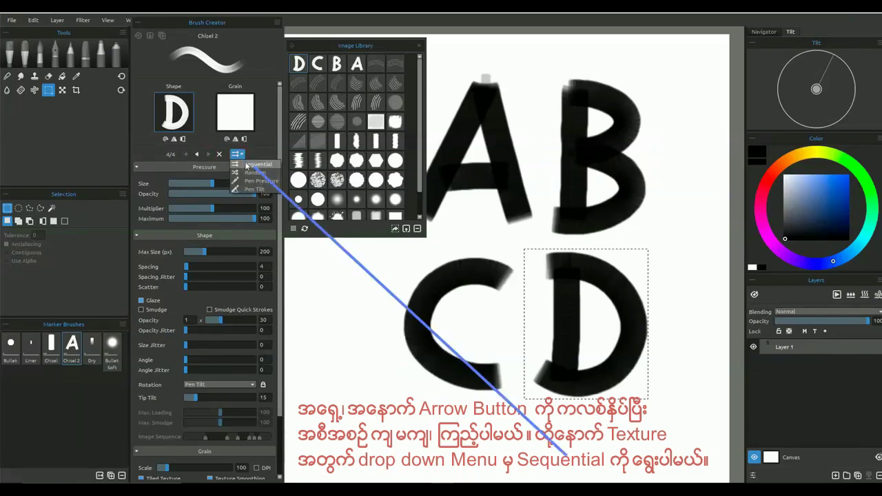
pyautogui.click(254, 165)
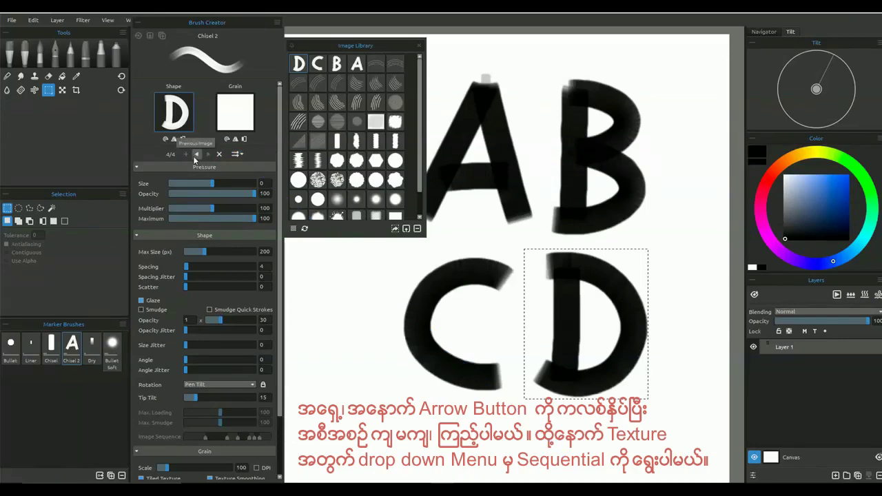
pyautogui.click(73, 355)
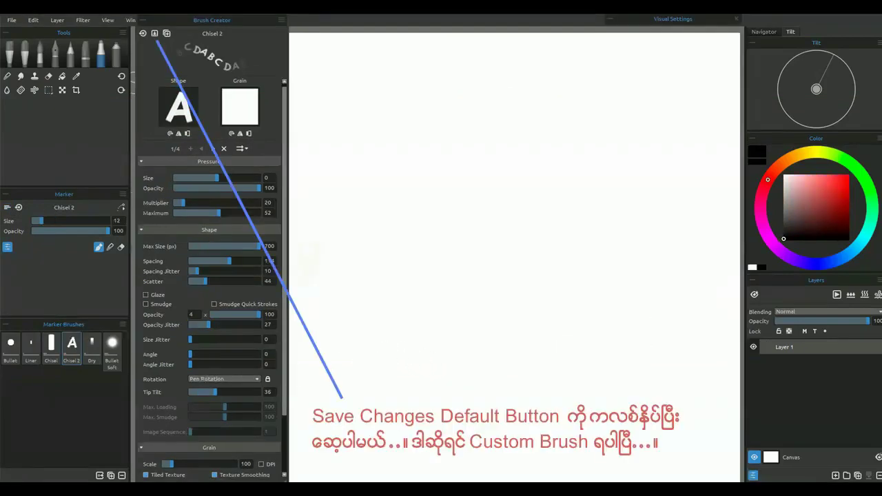
# Save the current Chisel 2 settings as the preset's new default and give the brush a plain grey grain image from the library.
pyautogui.click(156, 34)
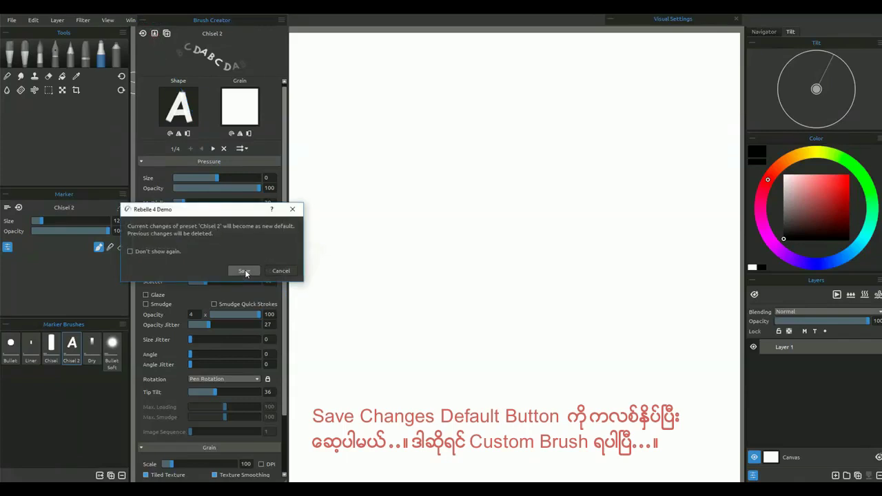
pyautogui.click(245, 271)
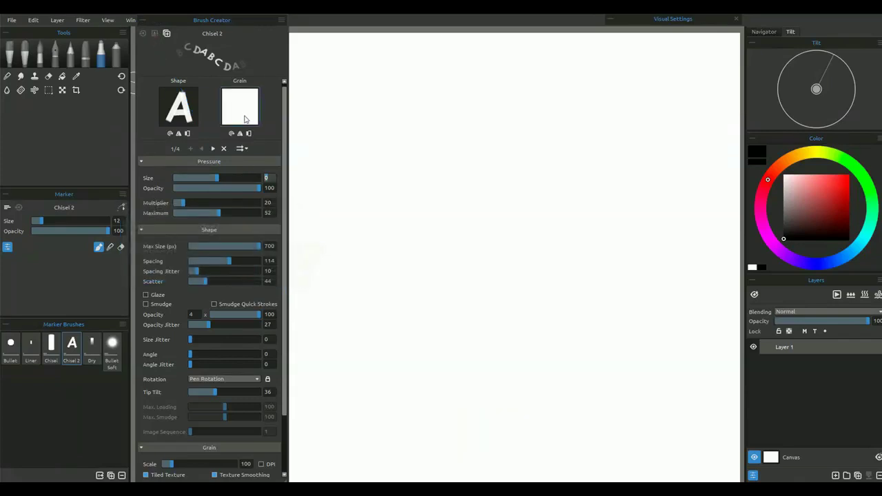
pyautogui.click(245, 119)
pyautogui.click(301, 83)
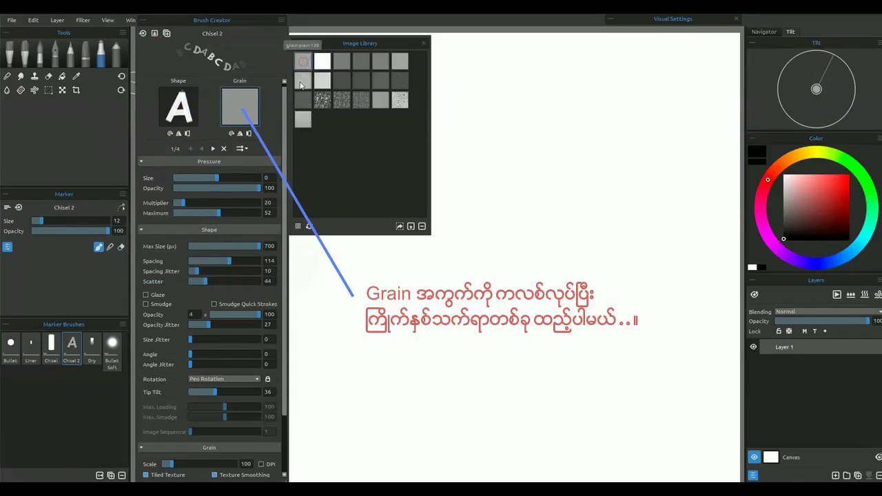
pyautogui.click(424, 43)
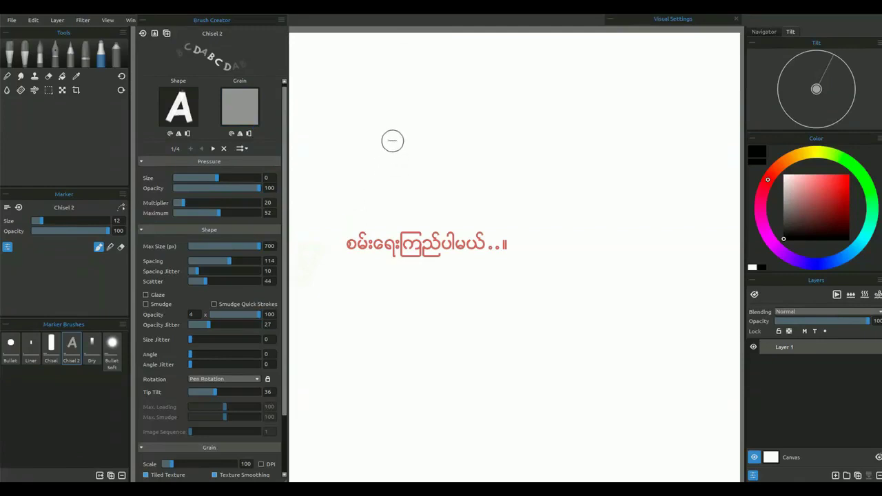
# Paint several horizontal test rows of letters across the upper part of the canvas with the Chisel 2 brush.
pyautogui.moveTo(392, 141)
pyautogui.mouseDown()
pyautogui.moveTo(389, 188)
pyautogui.moveTo(417, 170)
pyautogui.moveTo(388, 212)
pyautogui.moveTo(443, 188)
pyautogui.moveTo(429, 184)
pyautogui.moveTo(495, 167)
pyautogui.mouseUp()
pyautogui.moveTo(396, 166)
pyautogui.mouseDown()
pyautogui.moveTo(413, 157)
pyautogui.moveTo(624, 150)
pyautogui.mouseUp()
pyautogui.moveTo(341, 133)
pyautogui.mouseDown()
pyautogui.moveTo(696, 103)
pyautogui.moveTo(691, 73)
pyautogui.moveTo(482, 84)
pyautogui.moveTo(333, 77)
pyautogui.mouseUp()
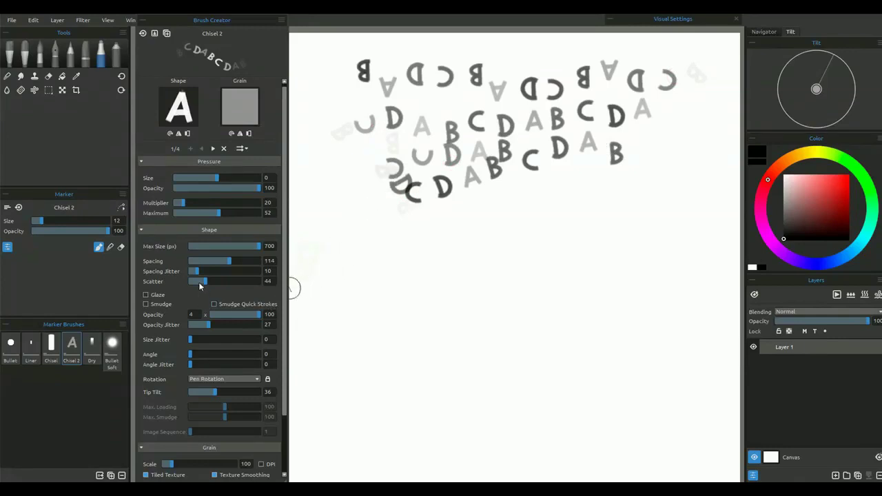
# Set Scatter to 21 and the Opacity multiplier to 7, testing the changes with letter rows across the middle of the canvas.
pyautogui.click(197, 284)
pyautogui.moveTo(345, 213); pyautogui.dragTo(699, 198)
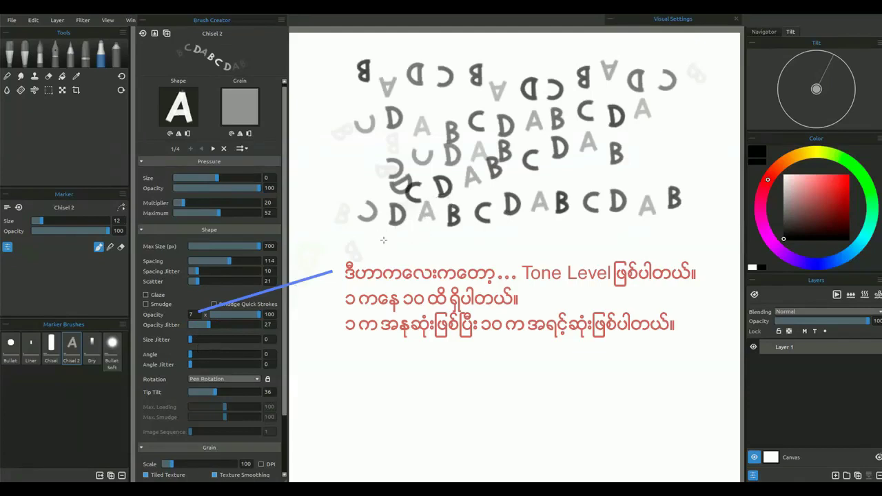
pyautogui.moveTo(383, 240)
pyautogui.mouseDown()
pyautogui.moveTo(672, 227)
pyautogui.moveTo(661, 260)
pyautogui.moveTo(346, 278)
pyautogui.mouseUp()
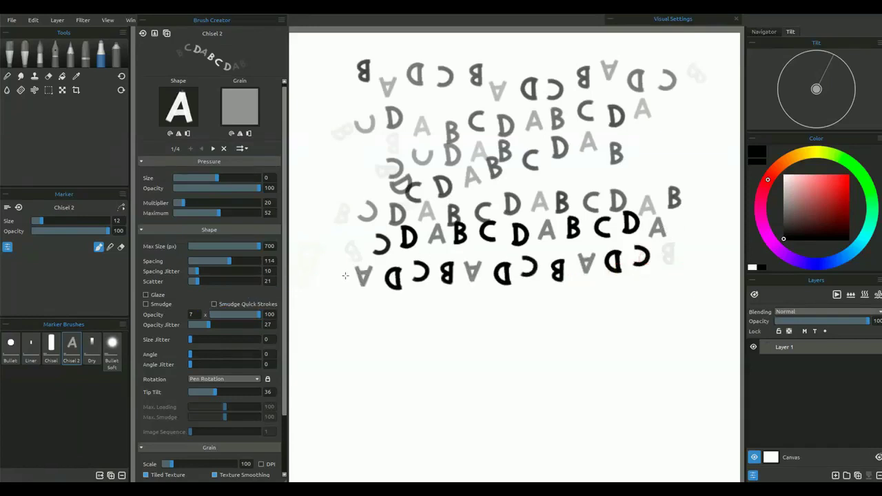
# Set the Opacity multiplier to 3 and paint two vertical test columns of letters along the canvas's left side.
pyautogui.click(193, 315)
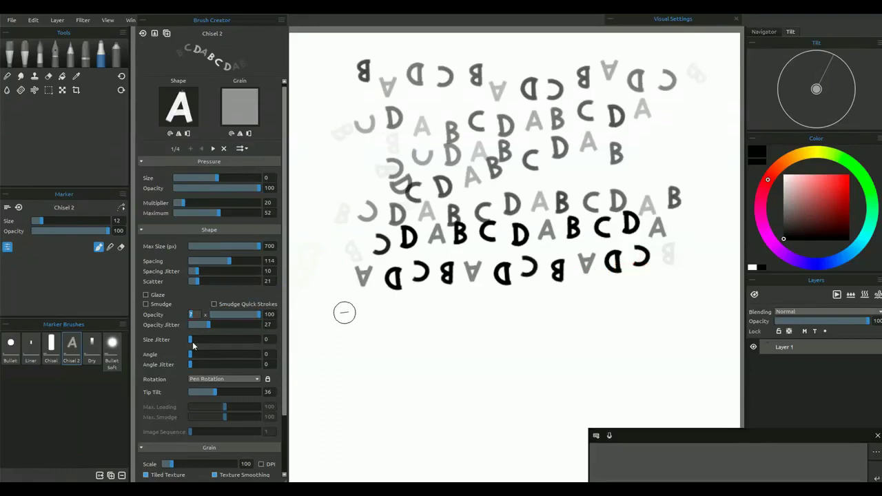
pyautogui.write('3')
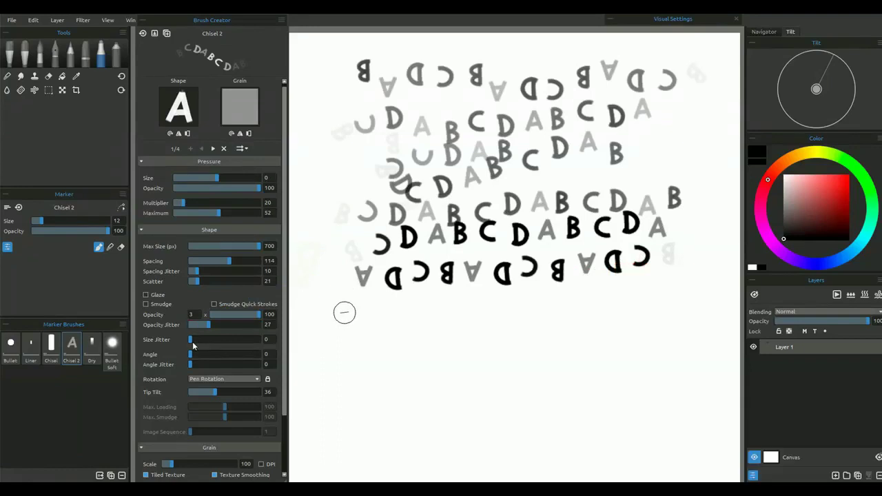
pyautogui.moveTo(319, 197); pyautogui.dragTo(327, 453)
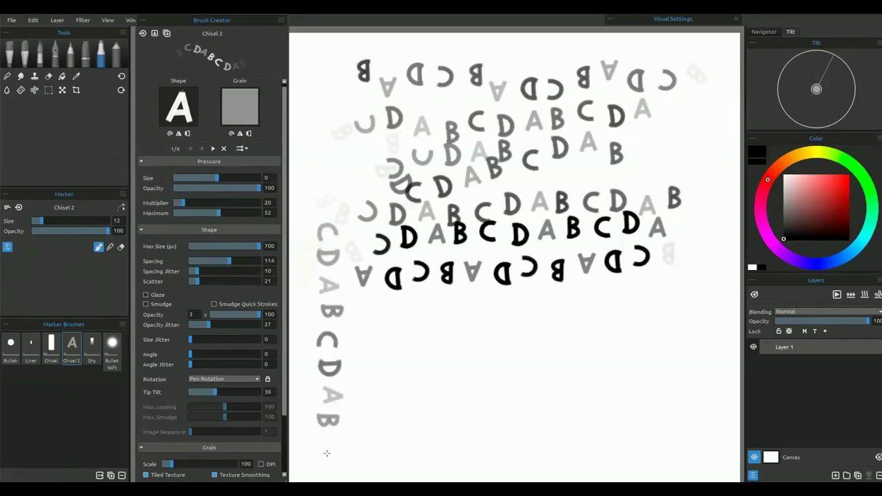
pyautogui.moveTo(361, 324); pyautogui.dragTo(366, 431)
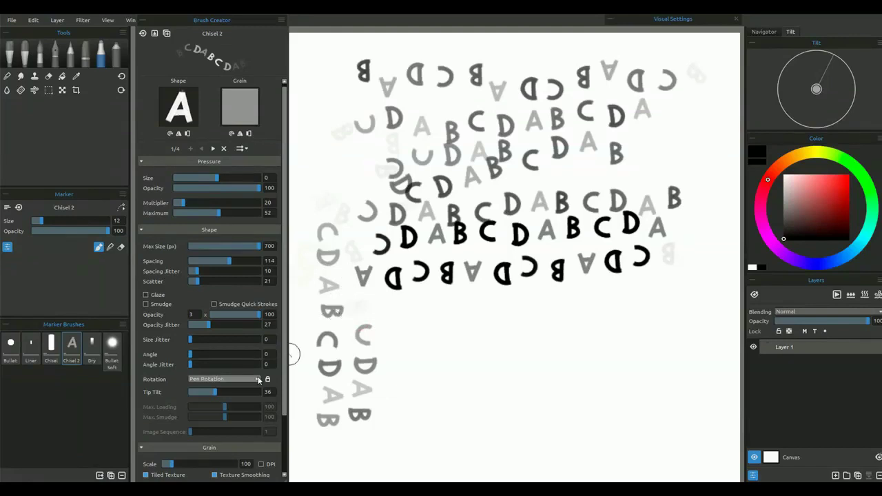
# Set the brush Angle to 28 and paint test letters below the existing rows.
pyautogui.click(209, 354)
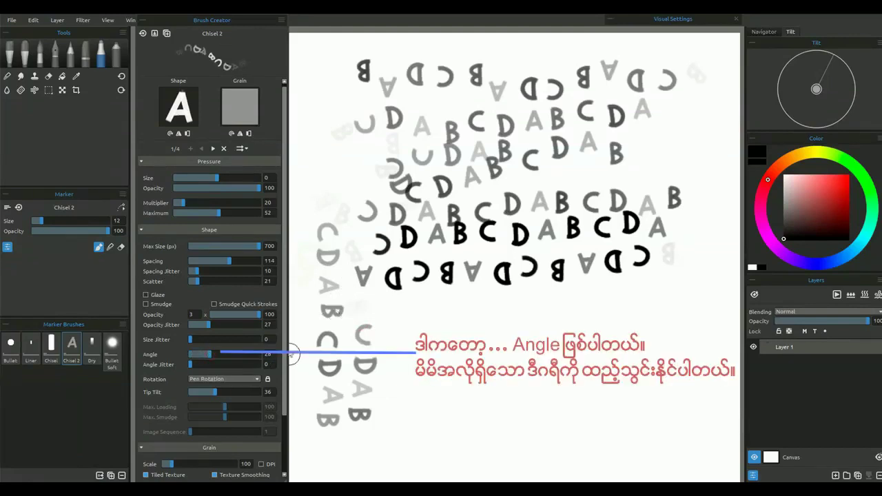
pyautogui.moveTo(369, 309)
pyautogui.mouseDown()
pyautogui.moveTo(497, 300)
pyautogui.moveTo(422, 378)
pyautogui.mouseUp()
pyautogui.moveTo(512, 313); pyautogui.dragTo(687, 306)
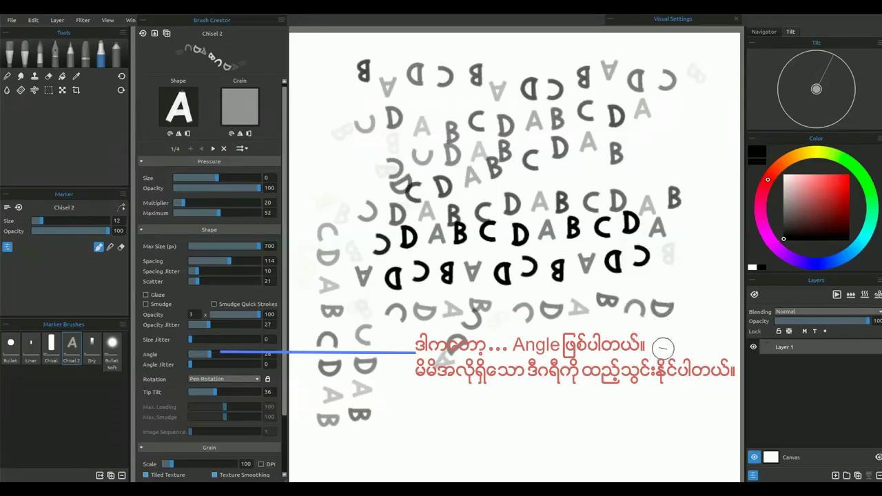
# Set Angle to 73 and Angle Jitter to 11, and test the brush with strokes in the free areas of the canvas.
pyautogui.click(241, 357)
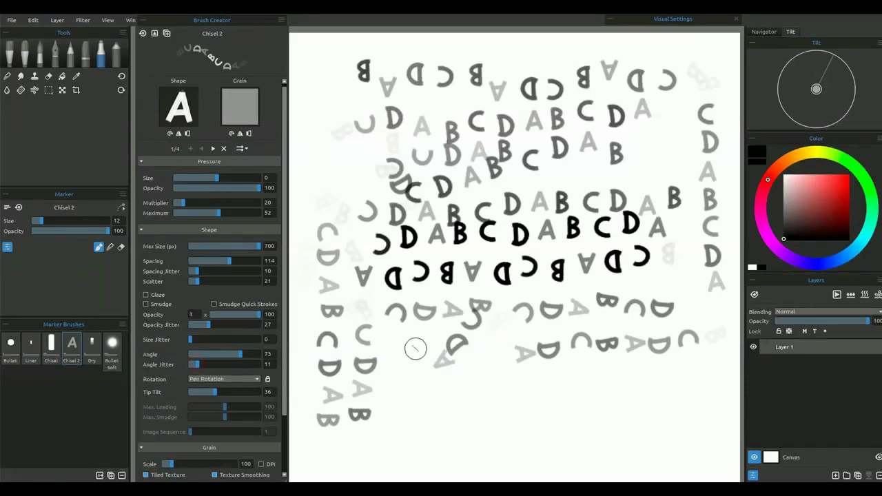
pyautogui.moveTo(401, 349)
pyautogui.mouseDown()
pyautogui.moveTo(403, 376)
pyautogui.moveTo(384, 436)
pyautogui.mouseUp()
pyautogui.moveTo(430, 404)
pyautogui.mouseDown()
pyautogui.moveTo(457, 371)
pyautogui.moveTo(474, 376)
pyautogui.moveTo(477, 410)
pyautogui.moveTo(502, 376)
pyautogui.moveTo(511, 409)
pyautogui.moveTo(540, 376)
pyautogui.moveTo(541, 399)
pyautogui.moveTo(562, 375)
pyautogui.moveTo(585, 388)
pyautogui.moveTo(620, 388)
pyautogui.moveTo(627, 376)
pyautogui.moveTo(700, 365)
pyautogui.mouseUp()
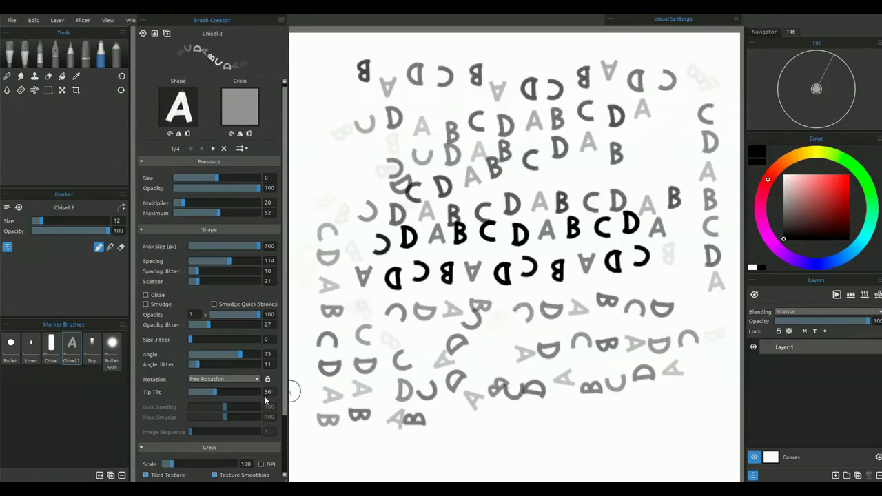
pyautogui.scroll(-4, 287, 386)
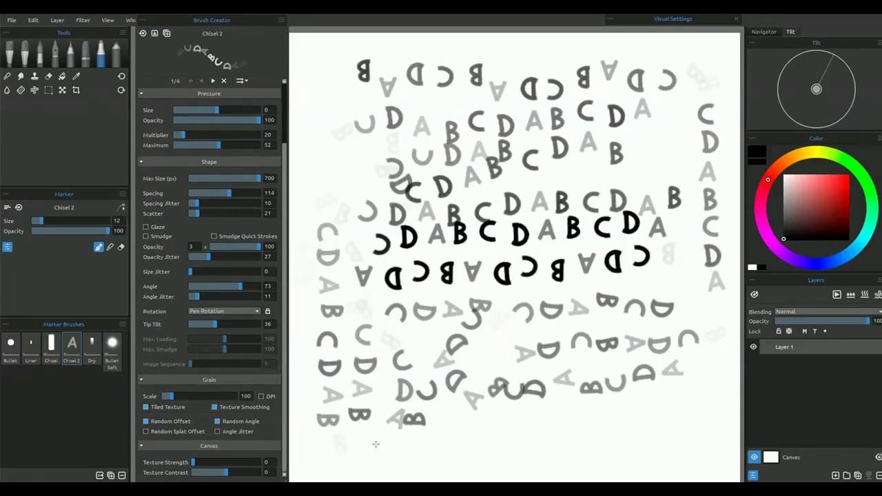
pyautogui.moveTo(375, 444)
pyautogui.mouseDown()
pyautogui.moveTo(442, 448)
pyautogui.moveTo(411, 452)
pyautogui.moveTo(423, 445)
pyautogui.moveTo(455, 459)
pyautogui.moveTo(528, 426)
pyautogui.moveTo(545, 429)
pyautogui.moveTo(545, 461)
pyautogui.moveTo(612, 416)
pyautogui.moveTo(654, 421)
pyautogui.moveTo(604, 433)
pyautogui.moveTo(582, 424)
pyautogui.moveTo(579, 401)
pyautogui.moveTo(548, 409)
pyautogui.mouseUp()
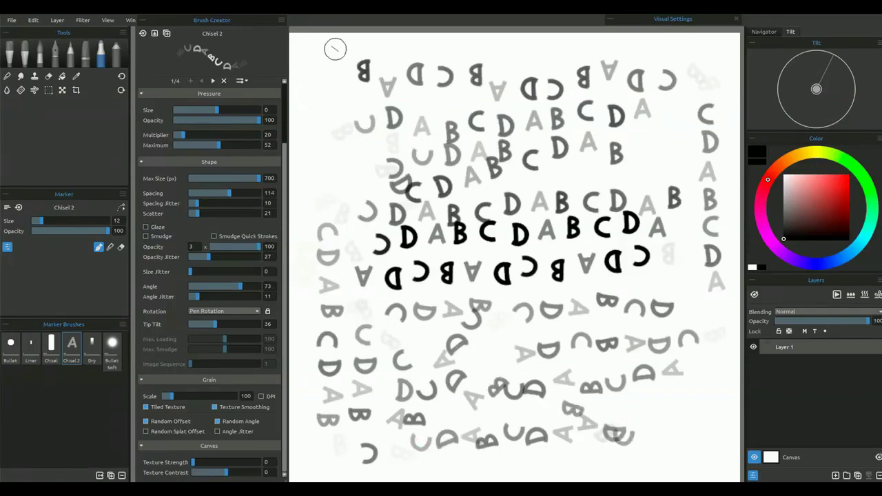
pyautogui.moveTo(329, 64)
pyautogui.mouseDown()
pyautogui.moveTo(319, 113)
pyautogui.moveTo(328, 122)
pyautogui.moveTo(342, 118)
pyautogui.moveTo(328, 159)
pyautogui.moveTo(354, 170)
pyautogui.moveTo(339, 197)
pyautogui.mouseUp()
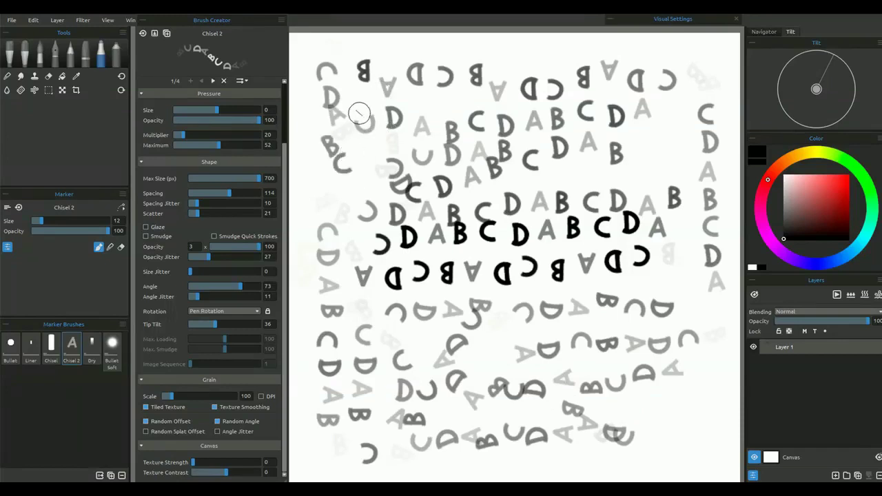
# Set Spacing to 75, Spacing Jitter to 5, Scatter to 11 and the pressure Maximum to 88, testing the changes with letter strokes.
pyautogui.click(216, 197)
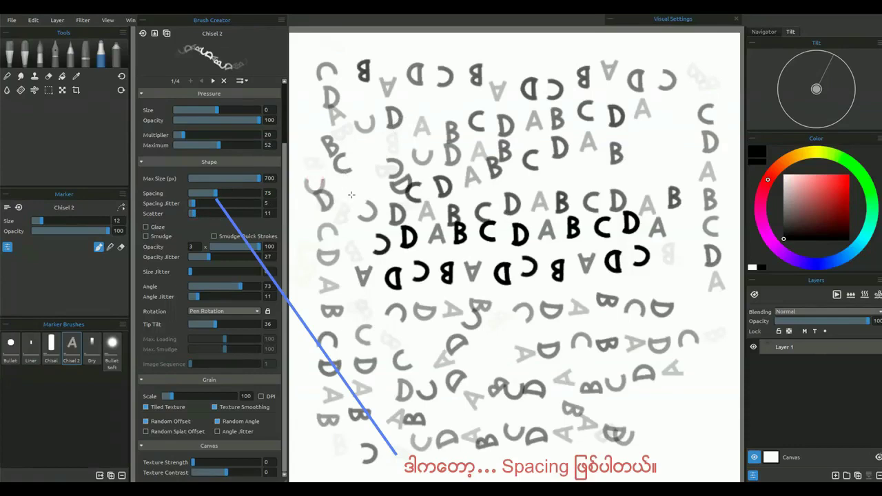
pyautogui.moveTo(351, 195)
pyautogui.mouseDown()
pyautogui.moveTo(374, 145)
pyautogui.moveTo(392, 156)
pyautogui.moveTo(388, 134)
pyautogui.moveTo(408, 144)
pyautogui.moveTo(406, 102)
pyautogui.moveTo(420, 117)
pyautogui.moveTo(451, 86)
pyautogui.mouseUp()
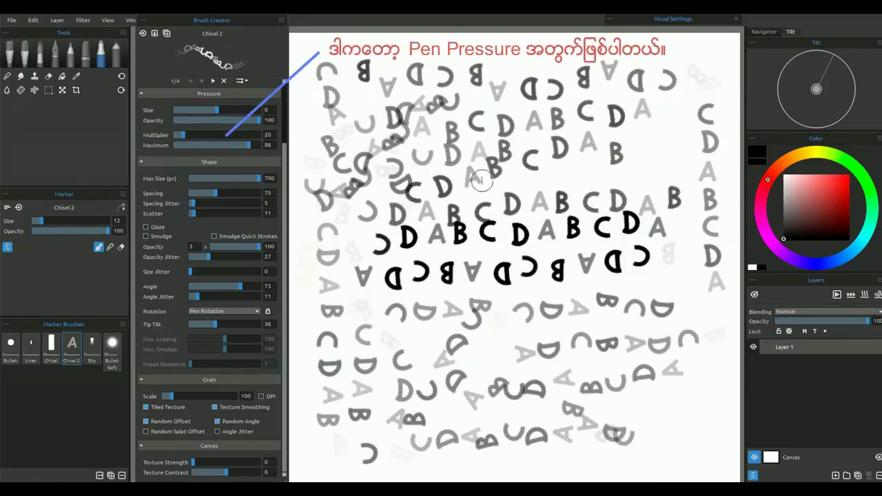
pyautogui.moveTo(518, 54); pyautogui.dragTo(704, 53)
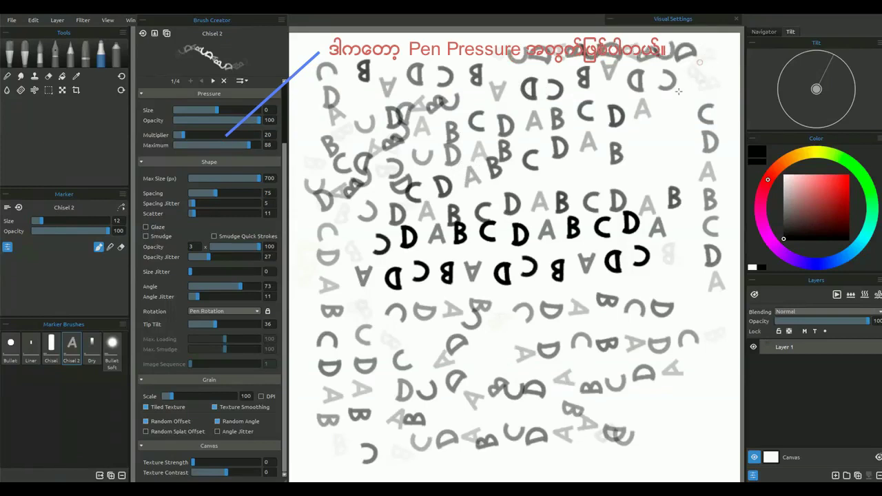
pyautogui.moveTo(679, 91)
pyautogui.mouseDown()
pyautogui.moveTo(639, 158)
pyautogui.moveTo(681, 155)
pyautogui.mouseUp()
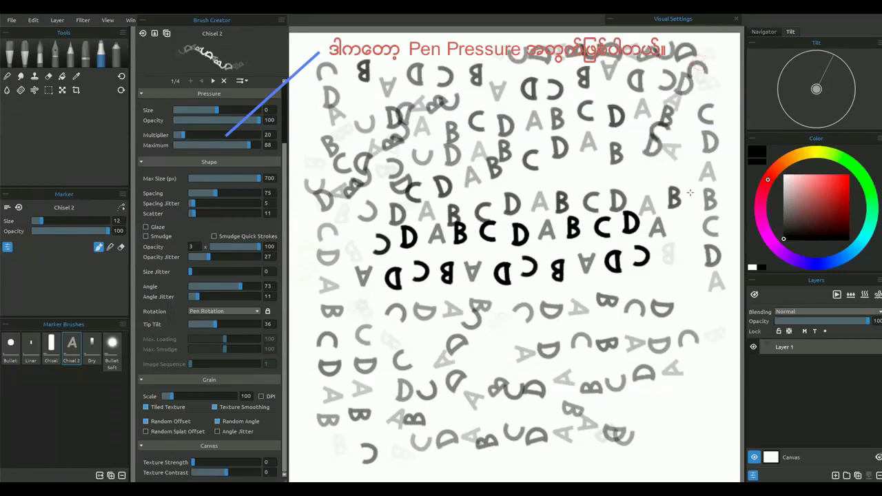
pyautogui.moveTo(691, 193)
pyautogui.mouseDown()
pyautogui.moveTo(690, 245)
pyautogui.moveTo(662, 265)
pyautogui.moveTo(683, 276)
pyautogui.moveTo(718, 330)
pyautogui.moveTo(696, 362)
pyautogui.moveTo(715, 386)
pyautogui.moveTo(652, 407)
pyautogui.moveTo(695, 412)
pyautogui.moveTo(680, 386)
pyautogui.mouseUp()
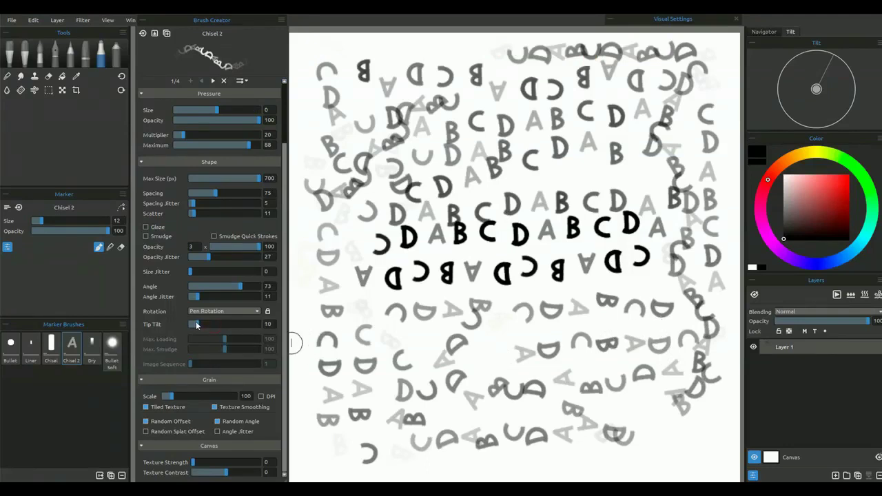
# Set Tip Tilt to 10 and Rotation to Follow Trajectory, and paint test letters in the canvas's lower right area.
pyautogui.click(258, 312)
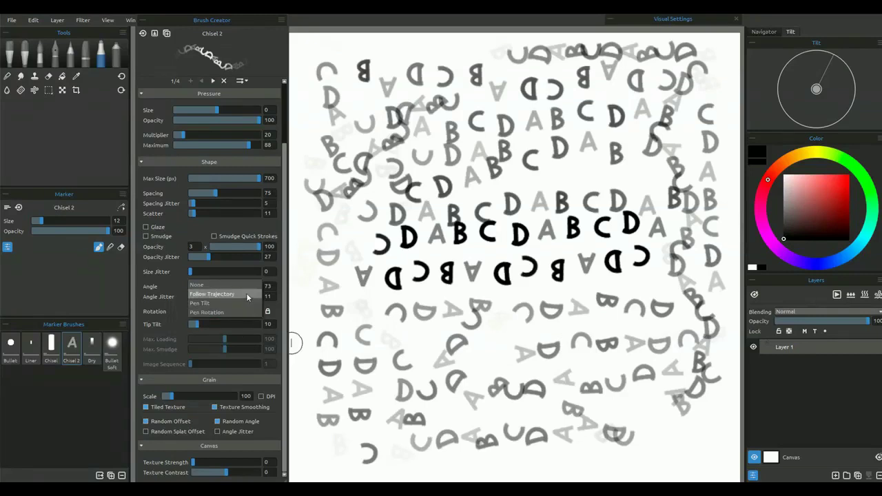
pyautogui.click(246, 294)
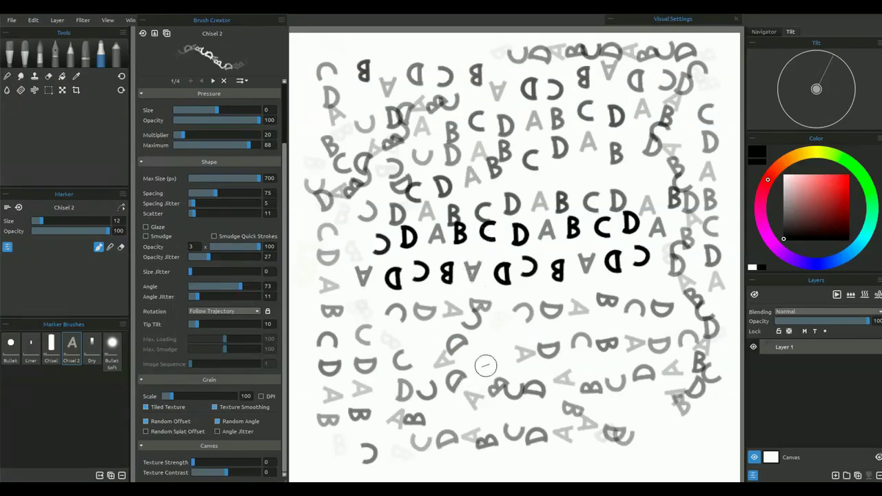
pyautogui.moveTo(531, 464)
pyautogui.mouseDown()
pyautogui.moveTo(706, 445)
pyautogui.moveTo(586, 397)
pyautogui.moveTo(574, 403)
pyautogui.mouseUp()
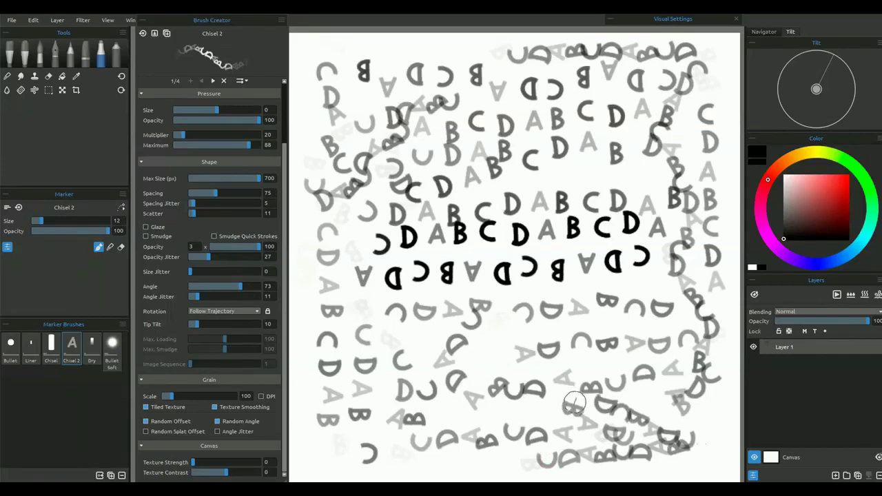
# Select the whole canvas, delete all test letters, and paint two horizontal rows of letters near the canvas's upper edge.
pyautogui.click(583, 411)
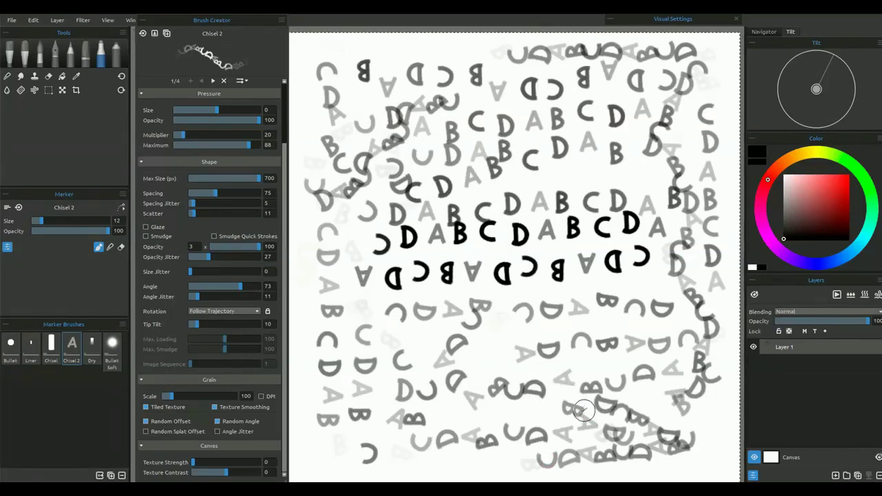
pyautogui.press('Delete')
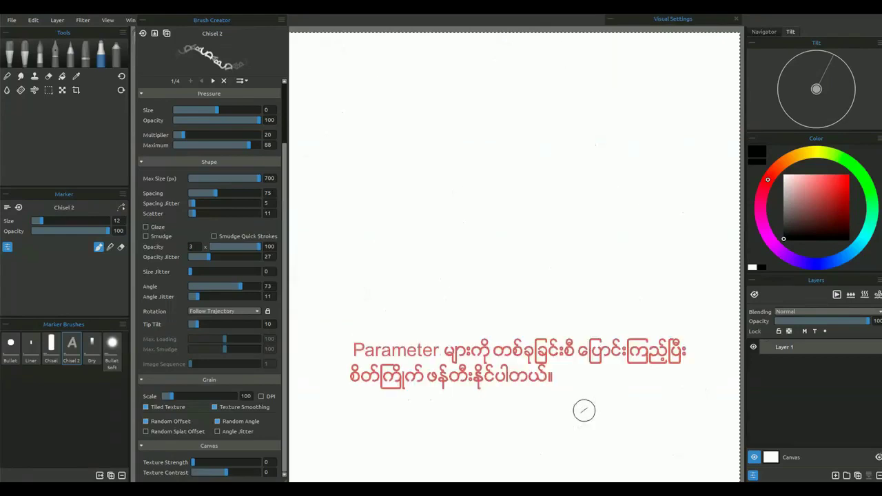
pyautogui.moveTo(322, 76); pyautogui.dragTo(677, 53)
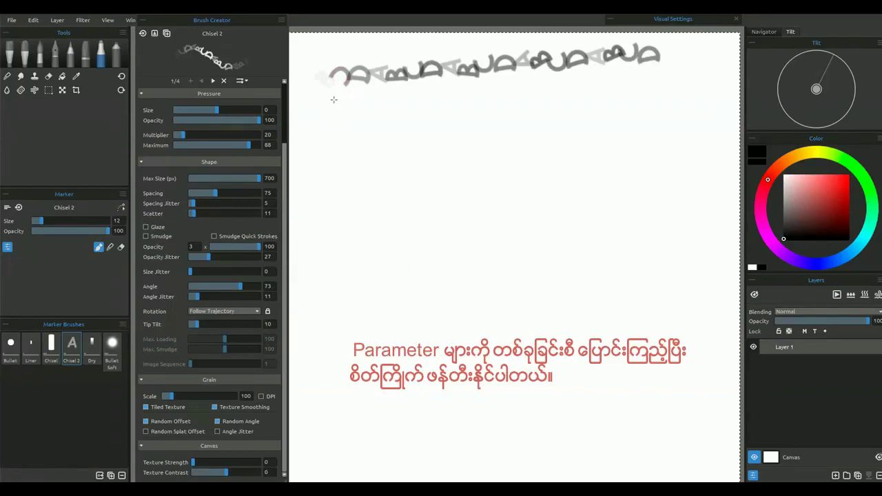
pyautogui.moveTo(337, 103)
pyautogui.mouseDown()
pyautogui.moveTo(387, 93)
pyautogui.moveTo(397, 118)
pyautogui.moveTo(439, 89)
pyautogui.moveTo(464, 110)
pyautogui.moveTo(498, 90)
pyautogui.moveTo(521, 105)
pyautogui.moveTo(655, 97)
pyautogui.mouseUp()
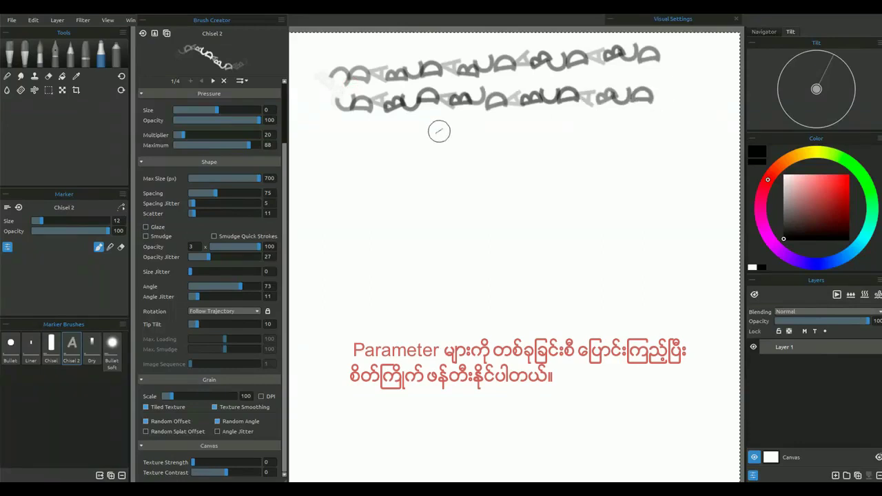
# Paint four vertical columns of letters side by side below the two rows, starting at the canvas's left side.
pyautogui.moveTo(337, 135); pyautogui.dragTo(342, 297)
pyautogui.moveTo(348, 332); pyautogui.dragTo(338, 443)
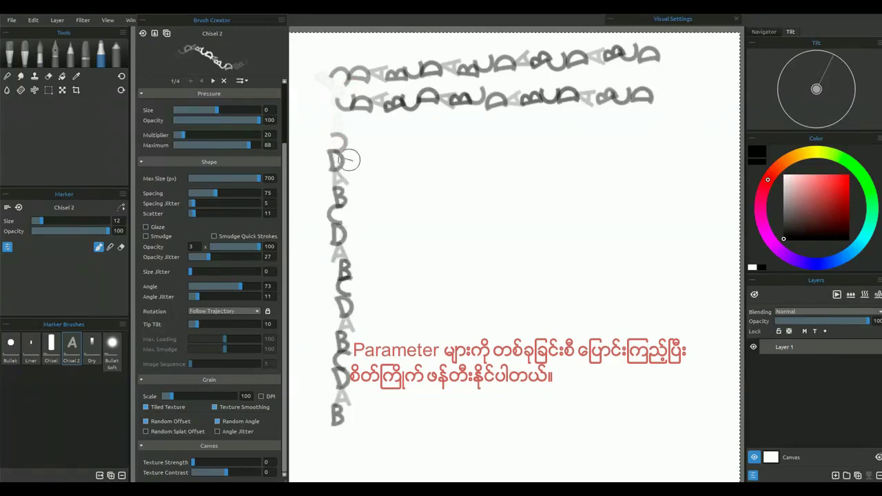
pyautogui.moveTo(364, 144); pyautogui.dragTo(379, 359)
pyautogui.moveTo(400, 143); pyautogui.dragTo(406, 351)
pyautogui.moveTo(437, 146)
pyautogui.mouseDown()
pyautogui.moveTo(434, 205)
pyautogui.moveTo(441, 294)
pyautogui.mouseUp()
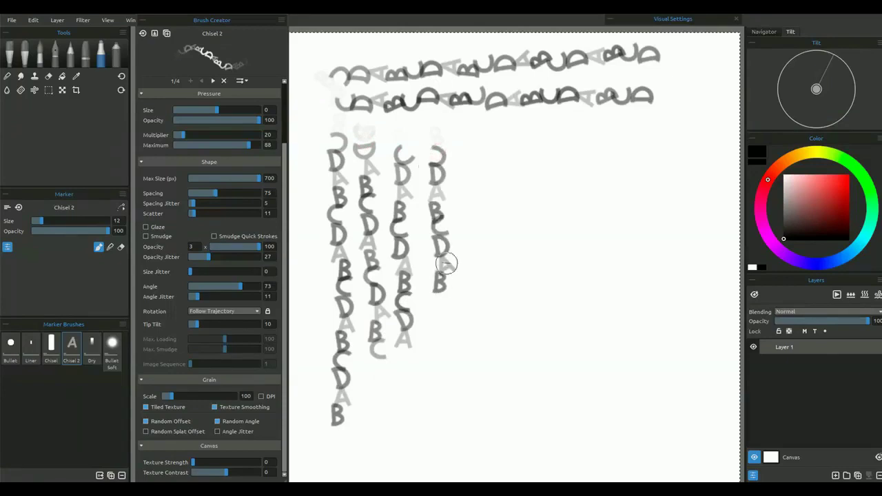
# Set the pressure Multiplier to 74 and paint two more vertical letter columns to the right of the existing four.
pyautogui.click(207, 140)
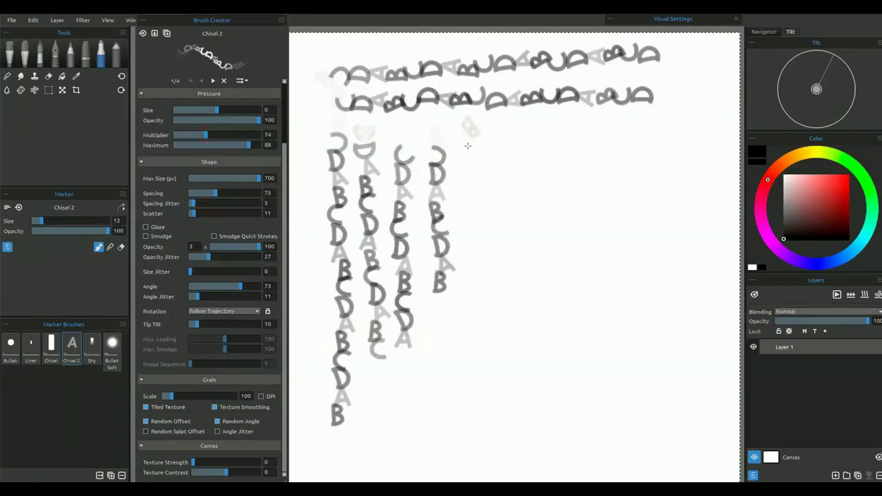
pyautogui.moveTo(469, 143); pyautogui.dragTo(473, 388)
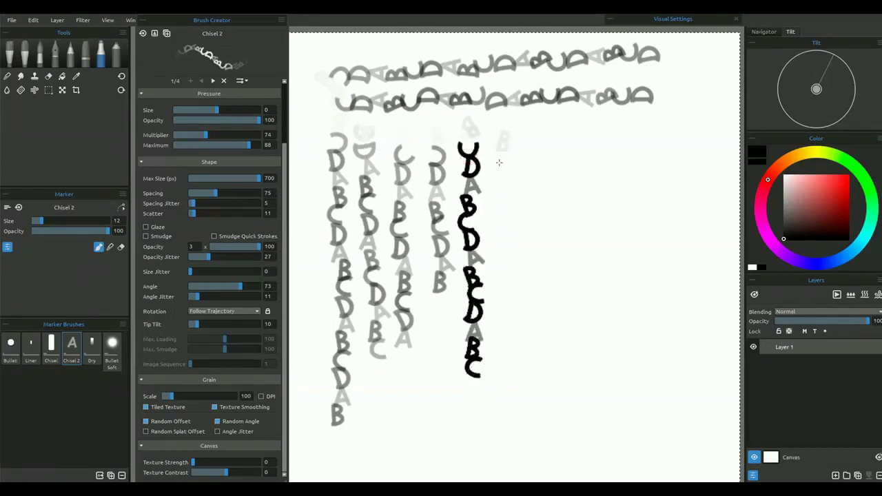
pyautogui.moveTo(504, 149); pyautogui.dragTo(499, 207)
pyautogui.moveTo(498, 245); pyautogui.dragTo(514, 411)
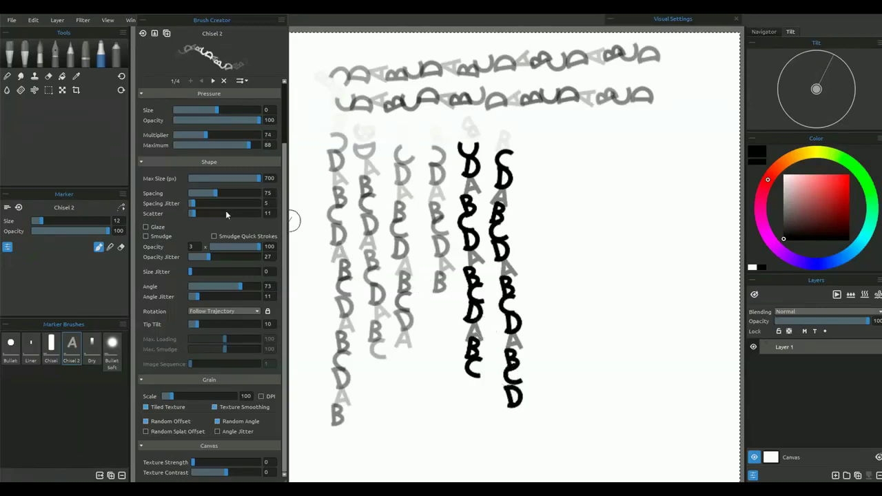
# Set the shape Spacing to 128 and paint two vertical letter columns to the right of the existing six.
pyautogui.click(234, 194)
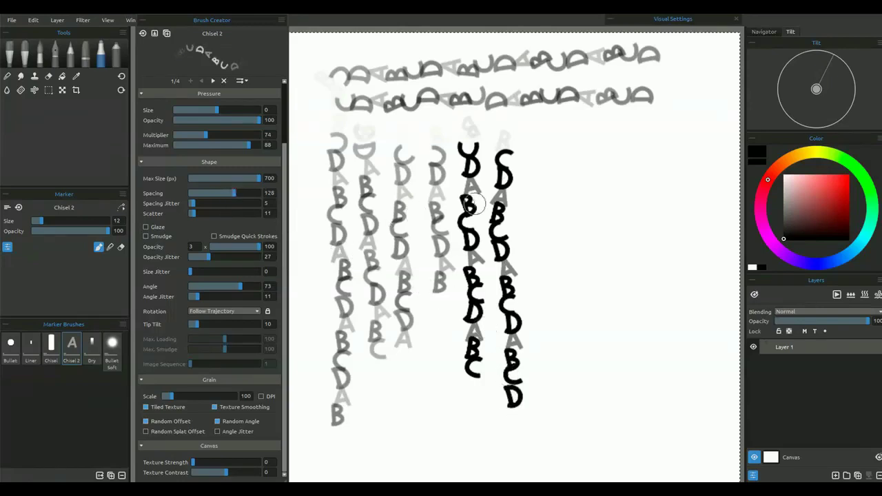
pyautogui.moveTo(545, 149); pyautogui.dragTo(557, 393)
pyautogui.moveTo(580, 145)
pyautogui.mouseDown()
pyautogui.moveTo(581, 297)
pyautogui.moveTo(593, 391)
pyautogui.moveTo(597, 401)
pyautogui.moveTo(606, 395)
pyautogui.mouseUp()
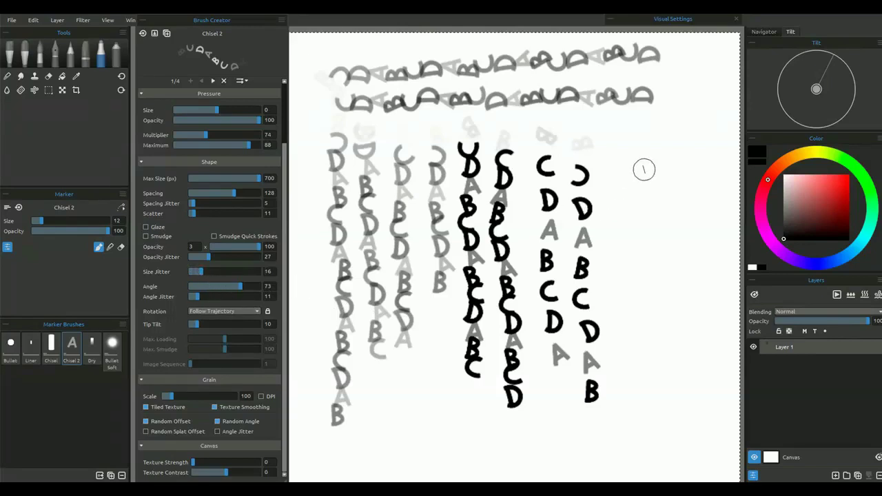
# With Size Jitter at 16, paint five more vertical letter columns in the free space along the canvas's right side.
pyautogui.moveTo(628, 139); pyautogui.dragTo(629, 282)
pyautogui.moveTo(640, 330); pyautogui.dragTo(635, 386)
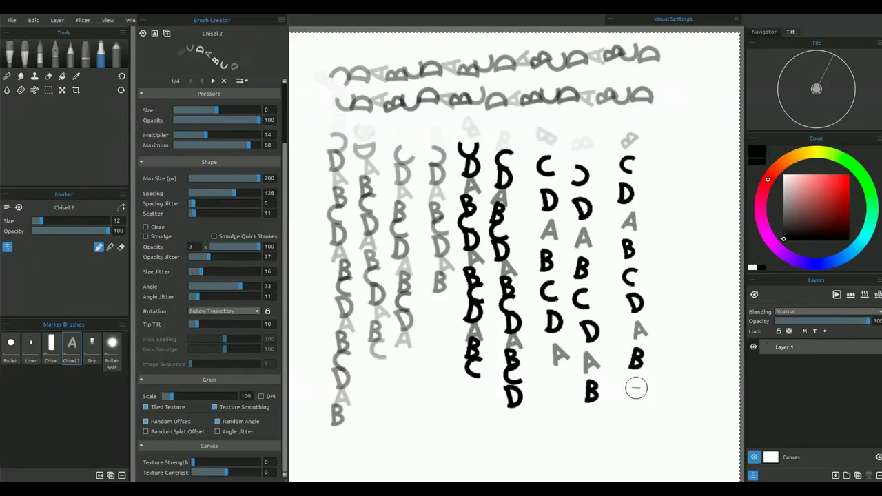
pyautogui.moveTo(683, 65); pyautogui.dragTo(678, 228)
pyautogui.moveTo(652, 141); pyautogui.dragTo(660, 303)
pyautogui.moveTo(693, 157); pyautogui.dragTo(695, 359)
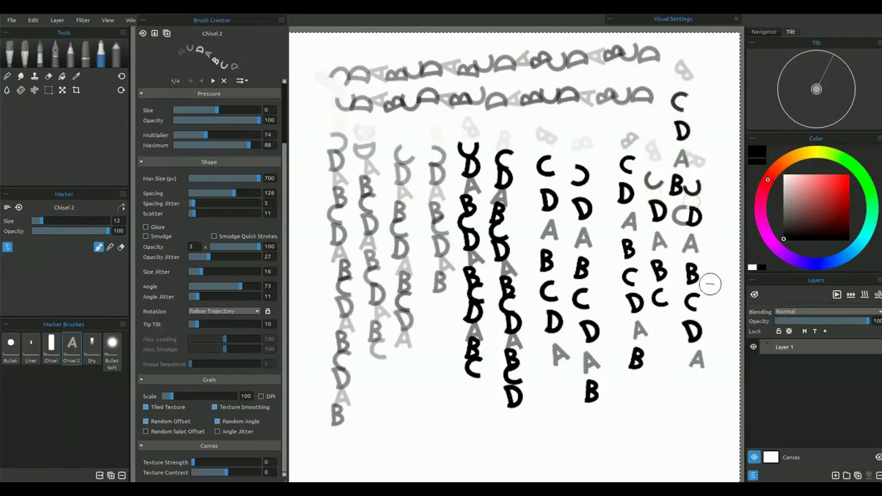
pyautogui.moveTo(717, 134); pyautogui.dragTo(718, 412)
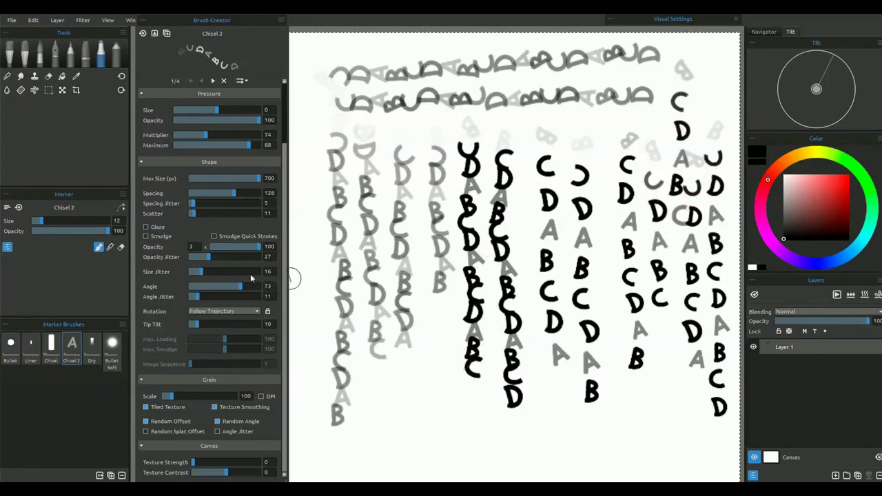
# Set Size Jitter to 89 and paint a vertical letter column along the canvas's left edge and a horizontal row near its lower edge.
pyautogui.click(253, 272)
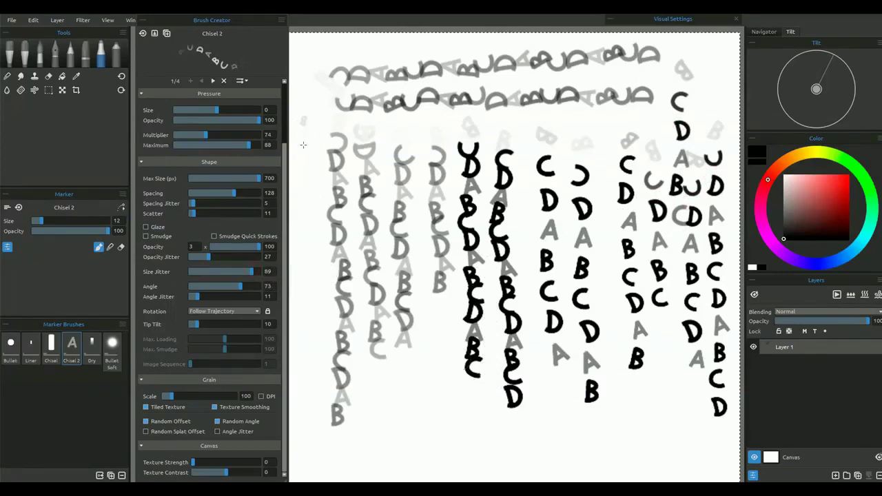
pyautogui.moveTo(304, 131); pyautogui.dragTo(308, 172)
pyautogui.moveTo(306, 216)
pyautogui.mouseDown()
pyautogui.moveTo(318, 376)
pyautogui.moveTo(314, 459)
pyautogui.moveTo(325, 441)
pyautogui.moveTo(699, 437)
pyautogui.mouseUp()
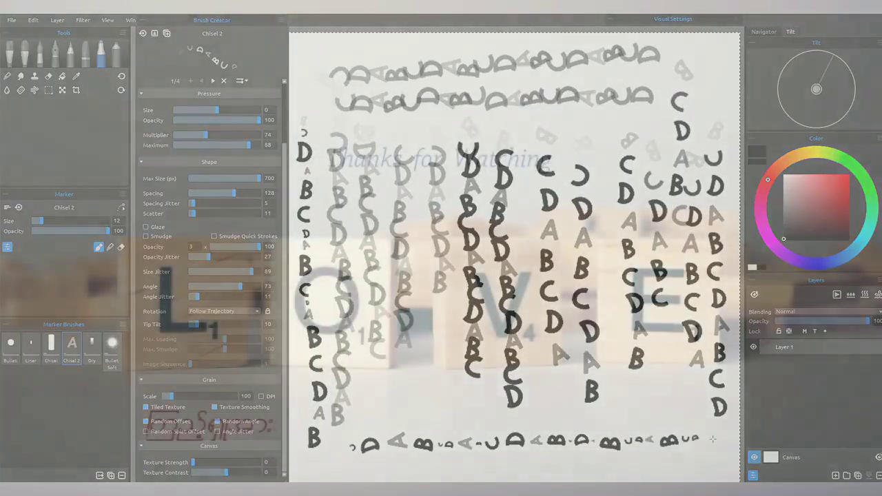